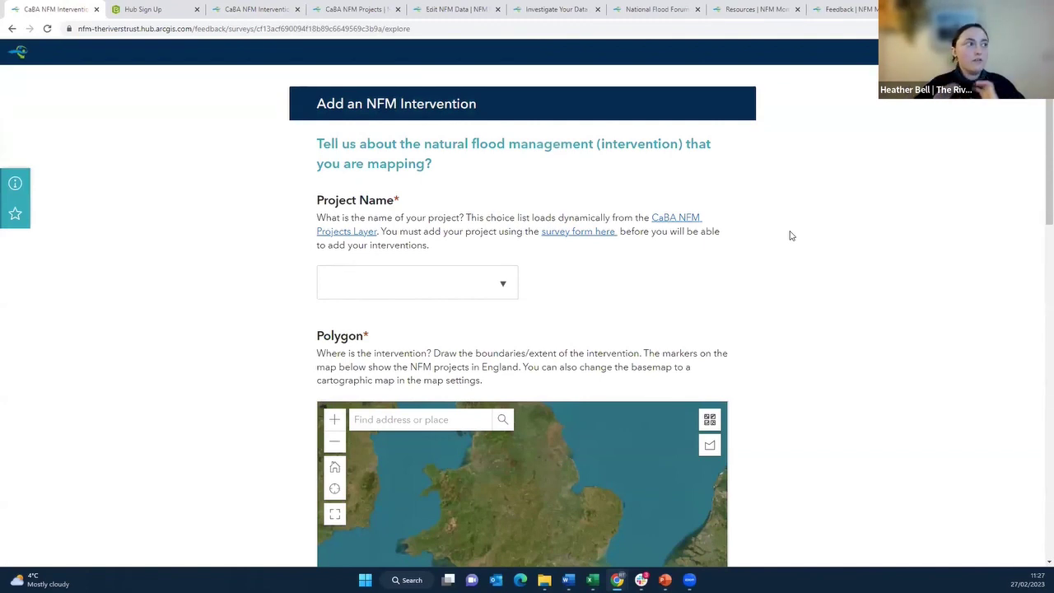
Step: Choose Test project 1 as the project name for the new NFM intervention
click(488, 275)
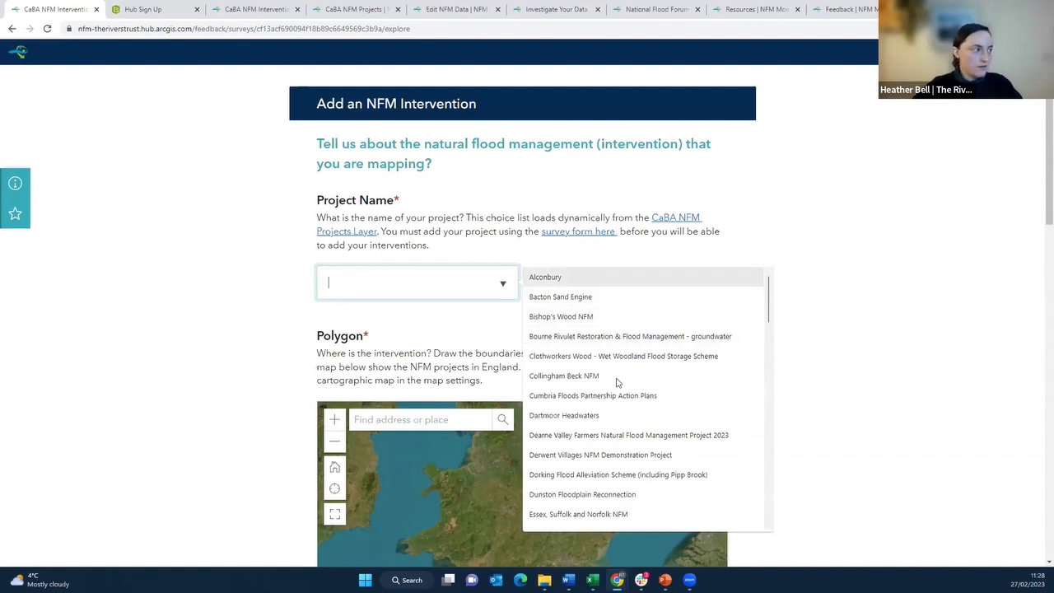
scroll(683, 375, down, 10)
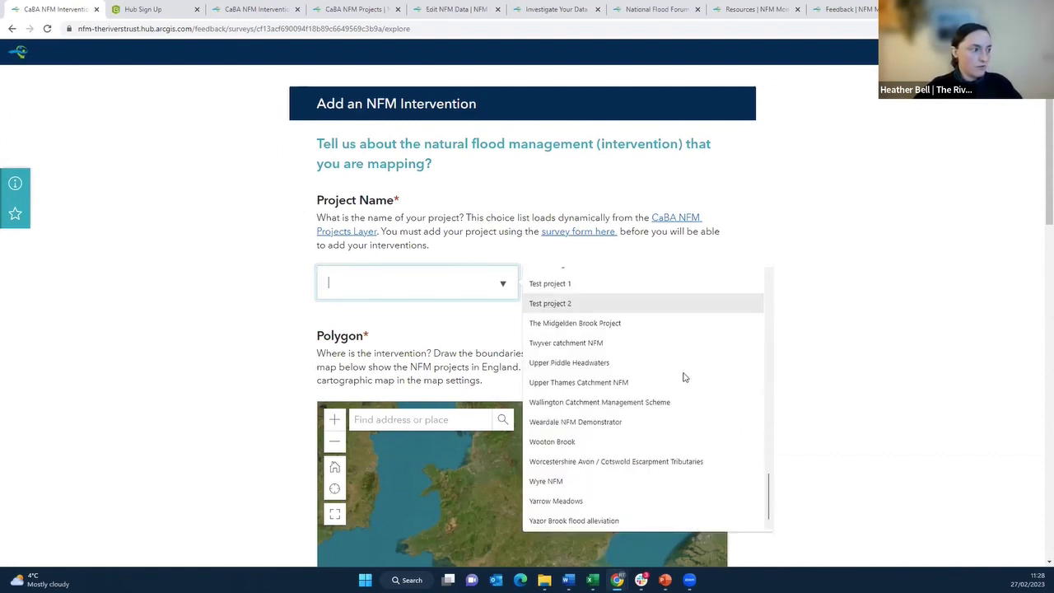
scroll(680, 379, up, 3)
scroll(658, 396, down, 2)
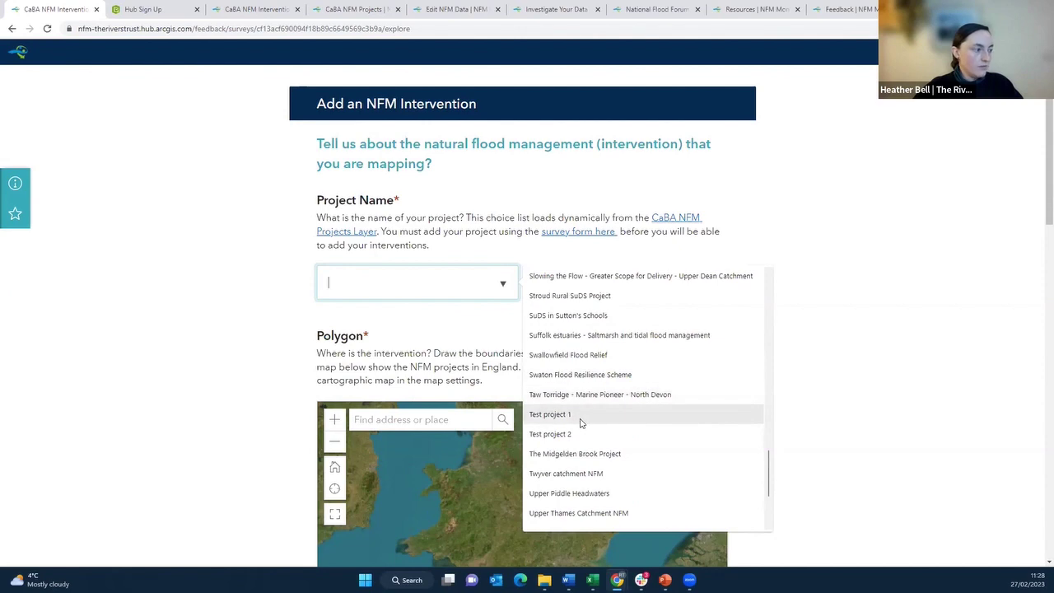
click(581, 420)
Step: Draw a four-cornered intervention polygon of about 4,082 square metres around the narrow field strip just south of the woodland on the map
scroll(771, 308, down, 3)
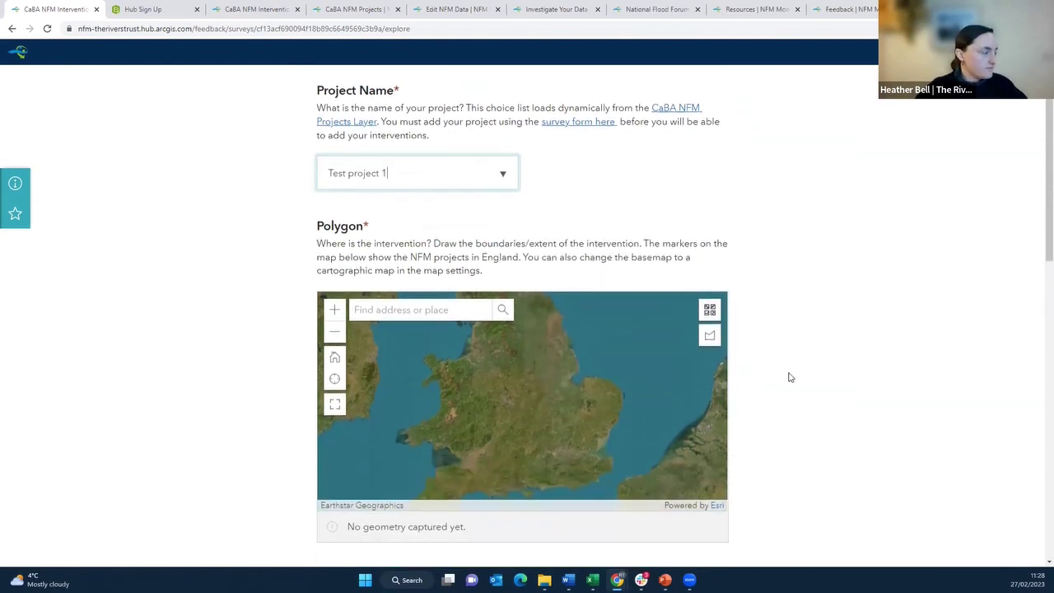
scroll(450, 244, up, 5)
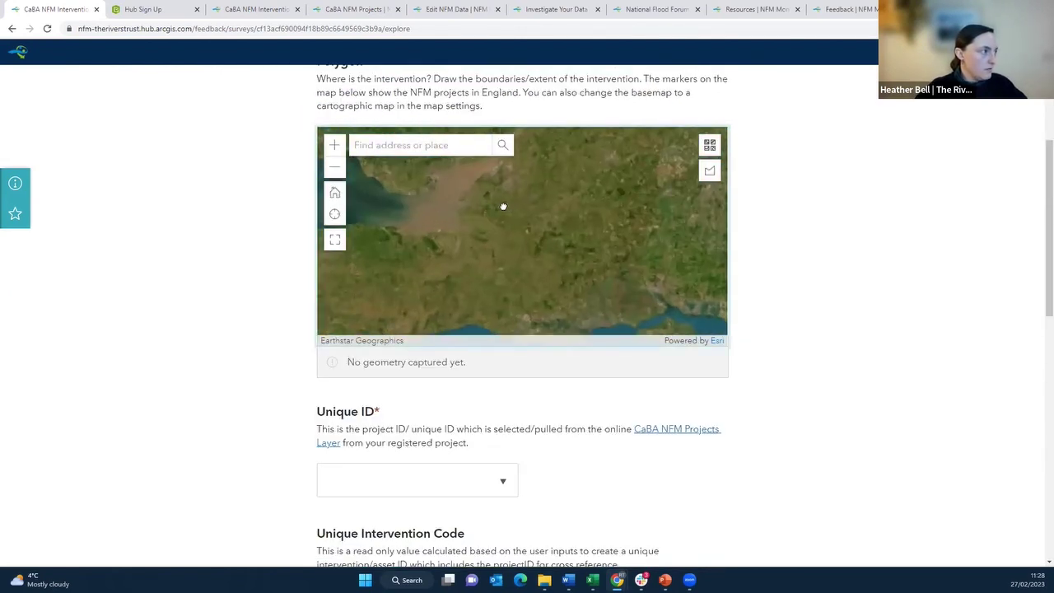
scroll(546, 230, up, 5)
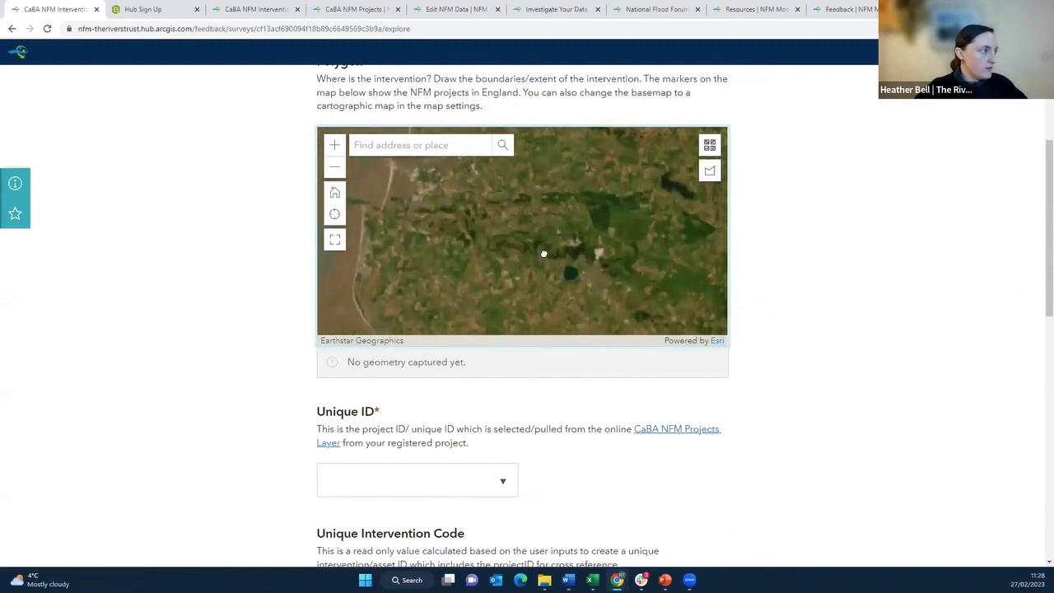
drag(506, 254, 581, 282)
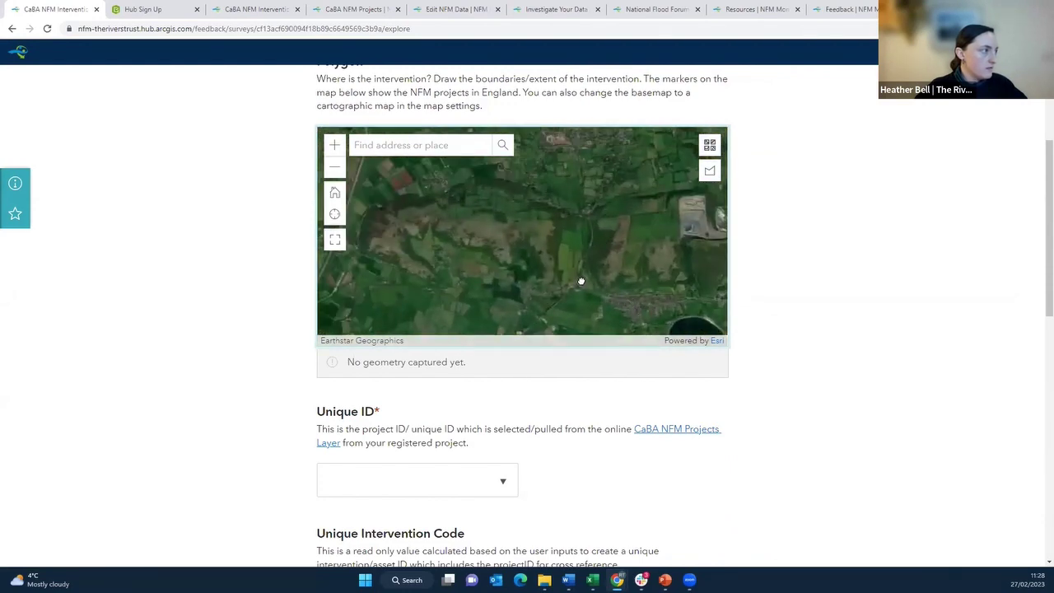
click(708, 174)
scroll(489, 280, up, 3)
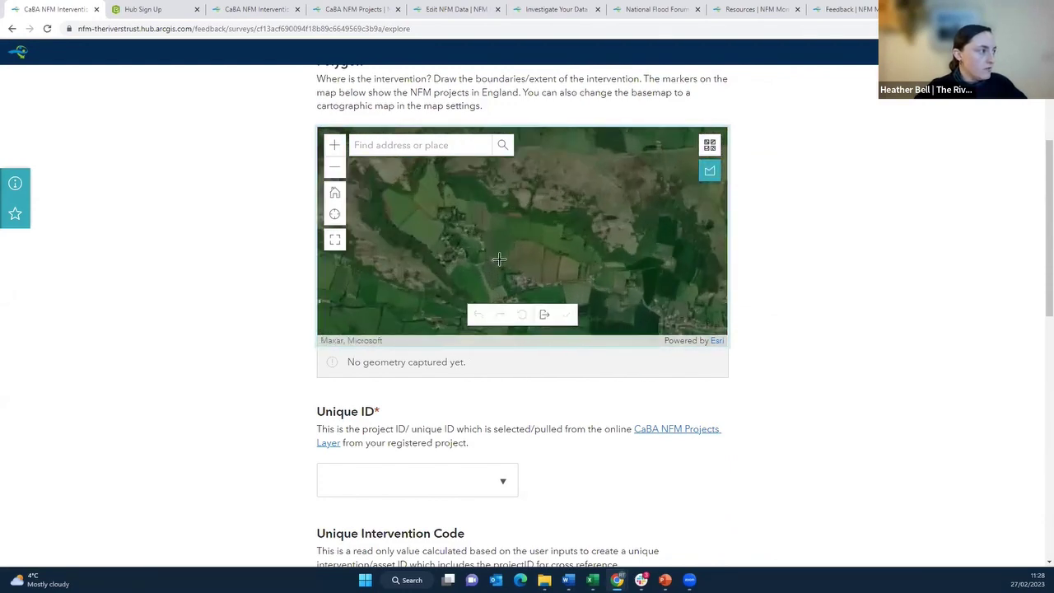
scroll(585, 179, up, 2)
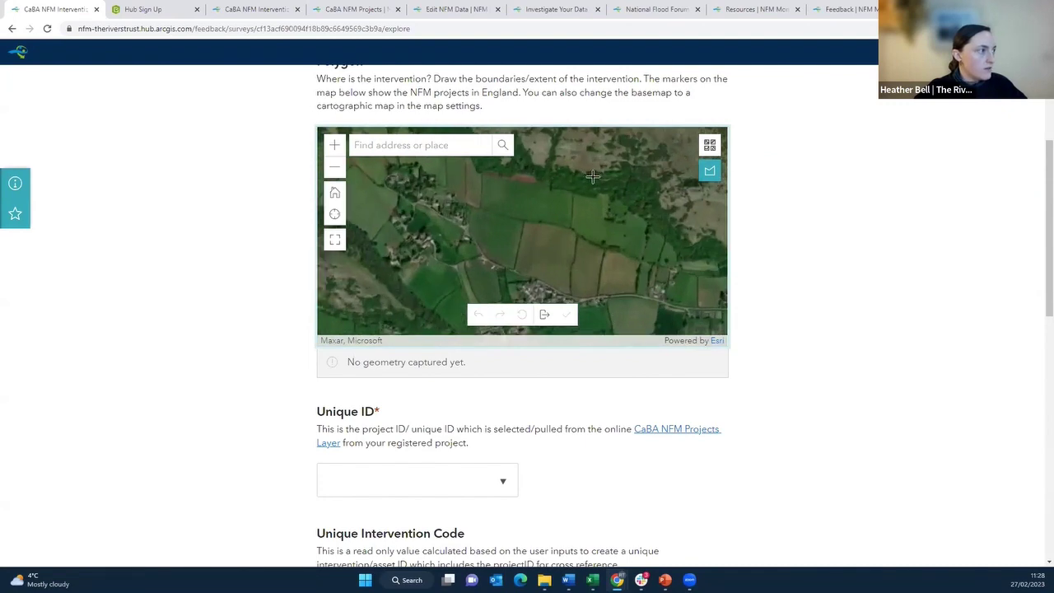
scroll(558, 238, down, 2)
scroll(779, 186, up, 3)
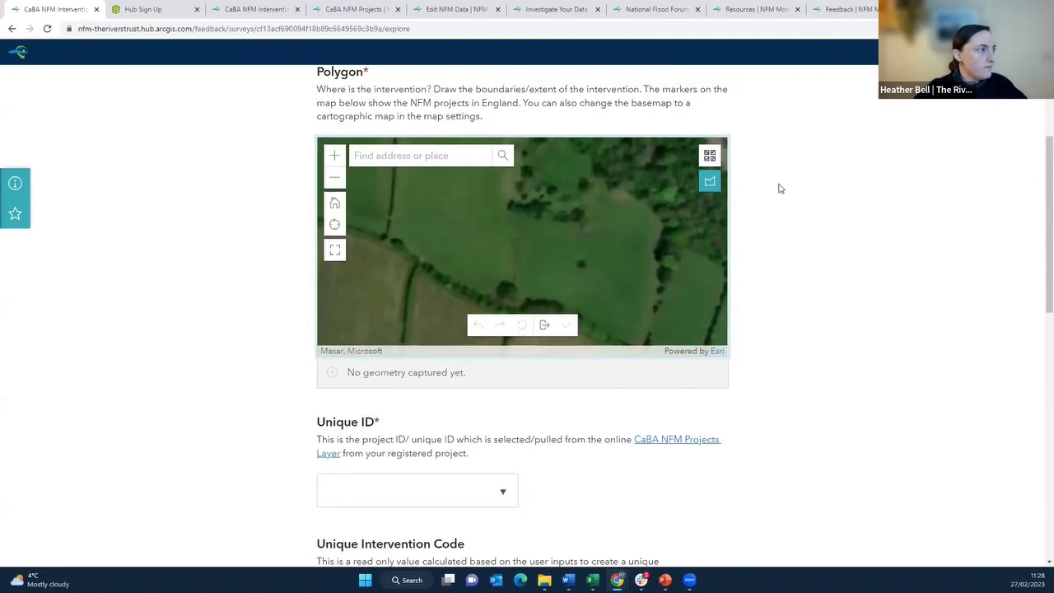
click(334, 219)
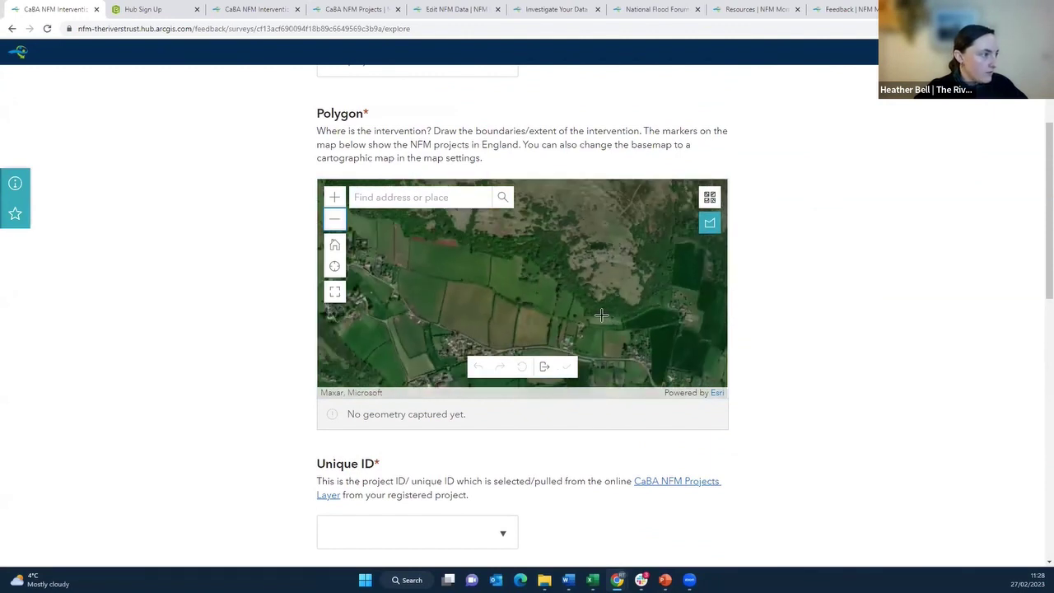
scroll(576, 304, up, 5)
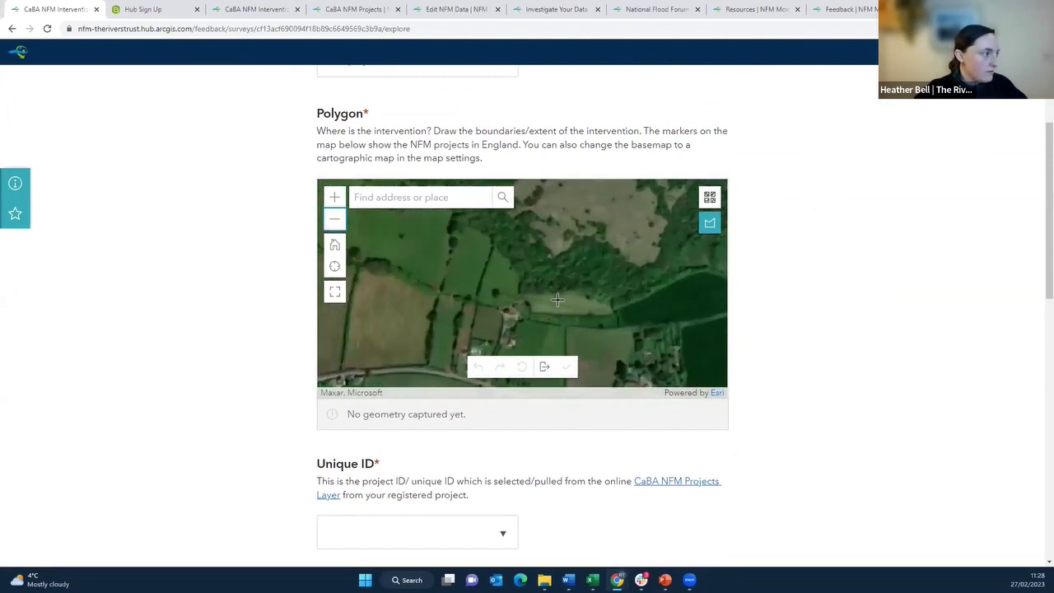
scroll(536, 276, down, 2)
click(534, 280)
click(542, 305)
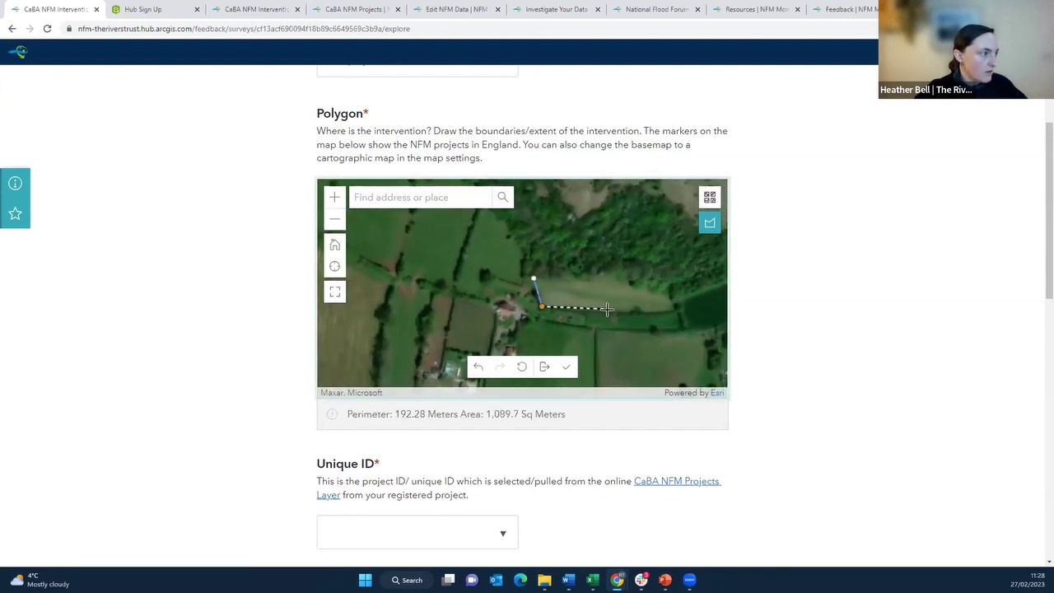
click(671, 306)
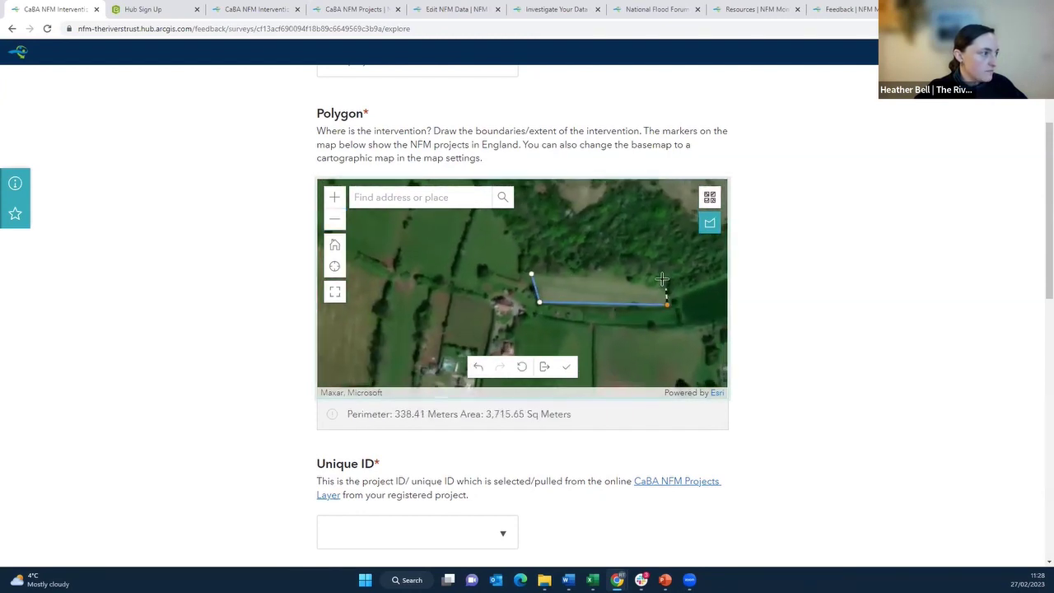
double_click(664, 278)
Step: Set the project's Unique ID to 111735
scroll(485, 420, down, 2)
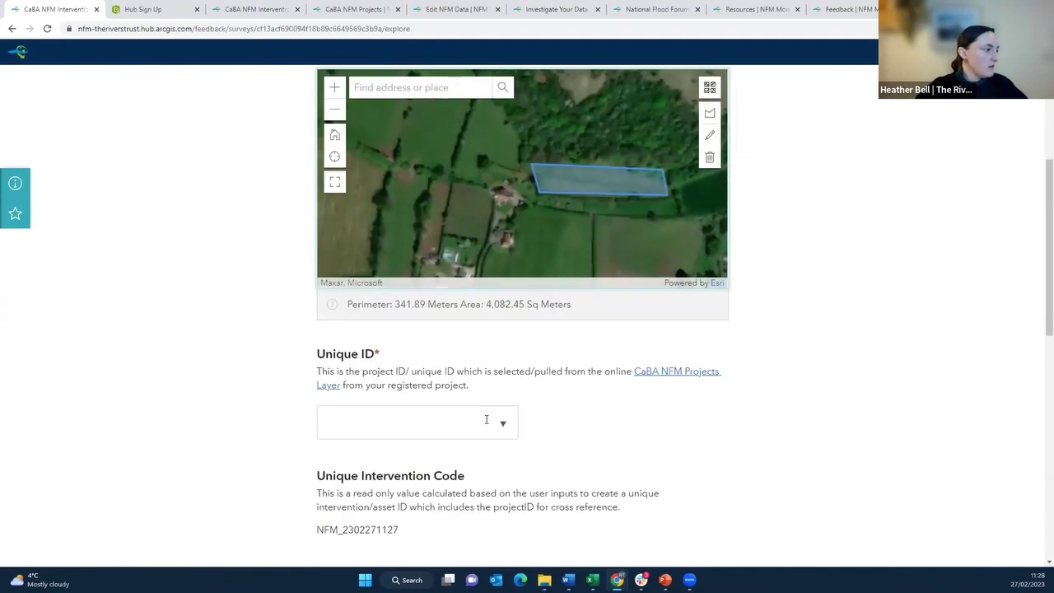
click(493, 422)
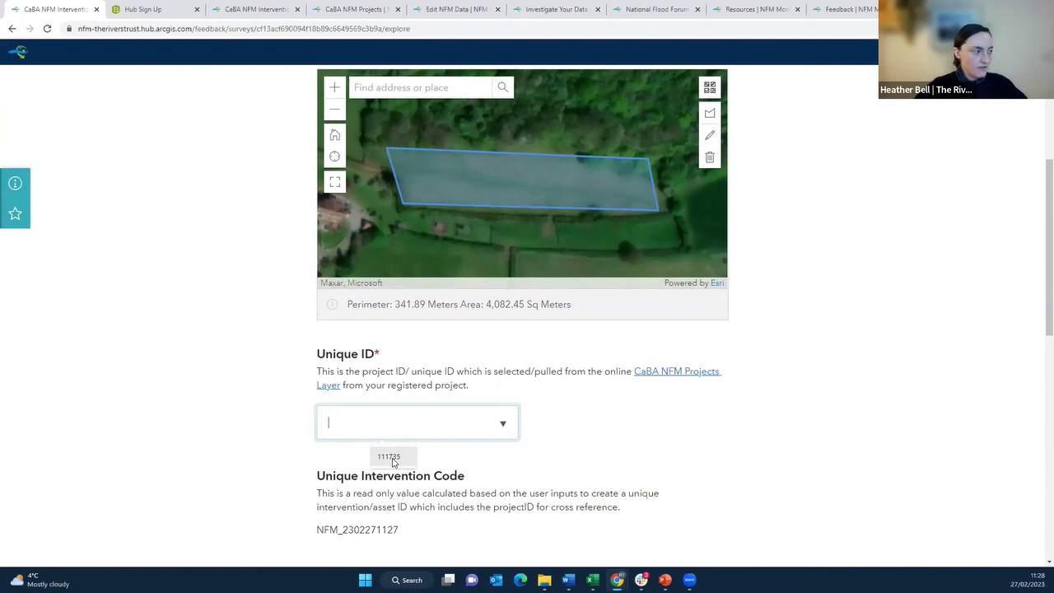
click(391, 458)
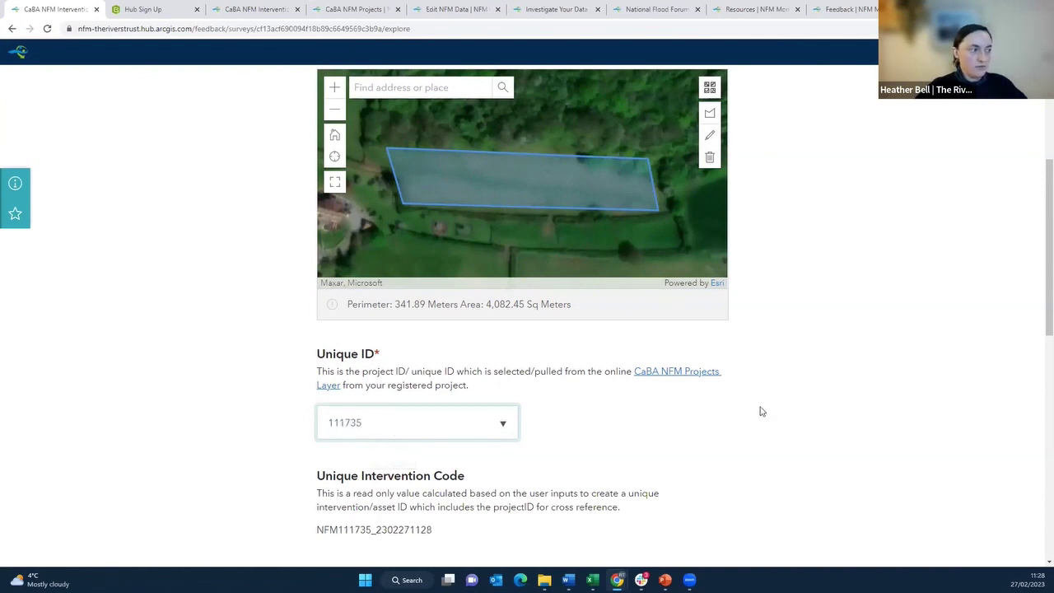
Step: Filter the lead delivery organisations by "the" and choose The Rivers Trust
scroll(724, 372, down, 1)
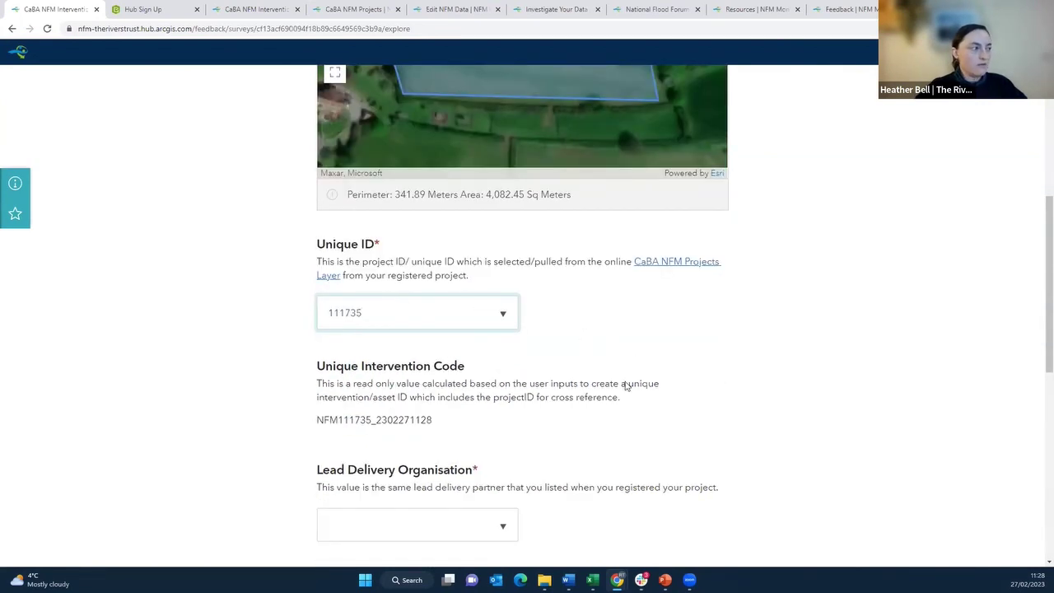
scroll(625, 386, down, 1)
click(501, 416)
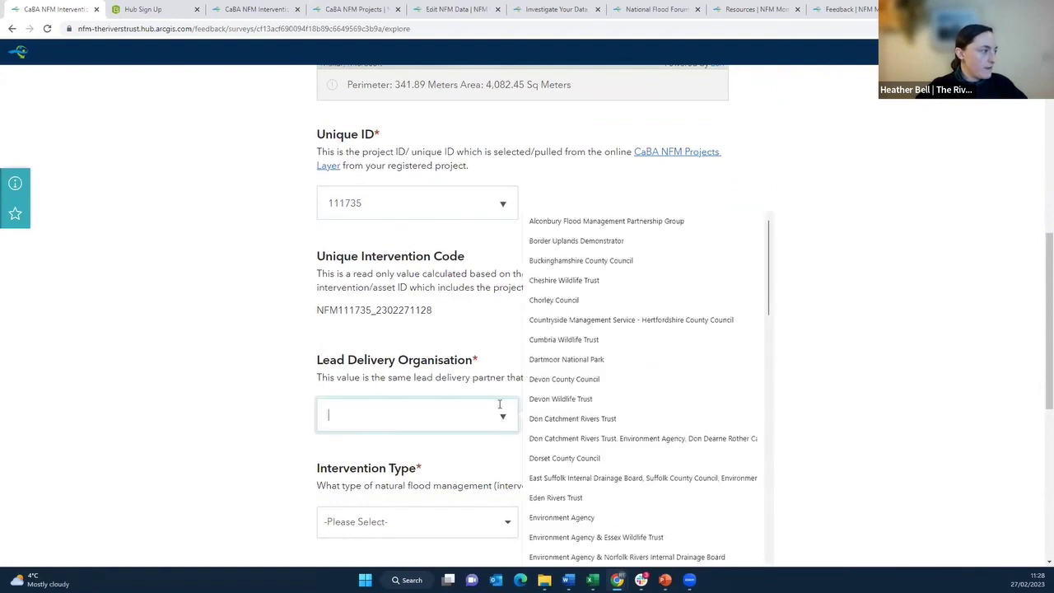
text(the)
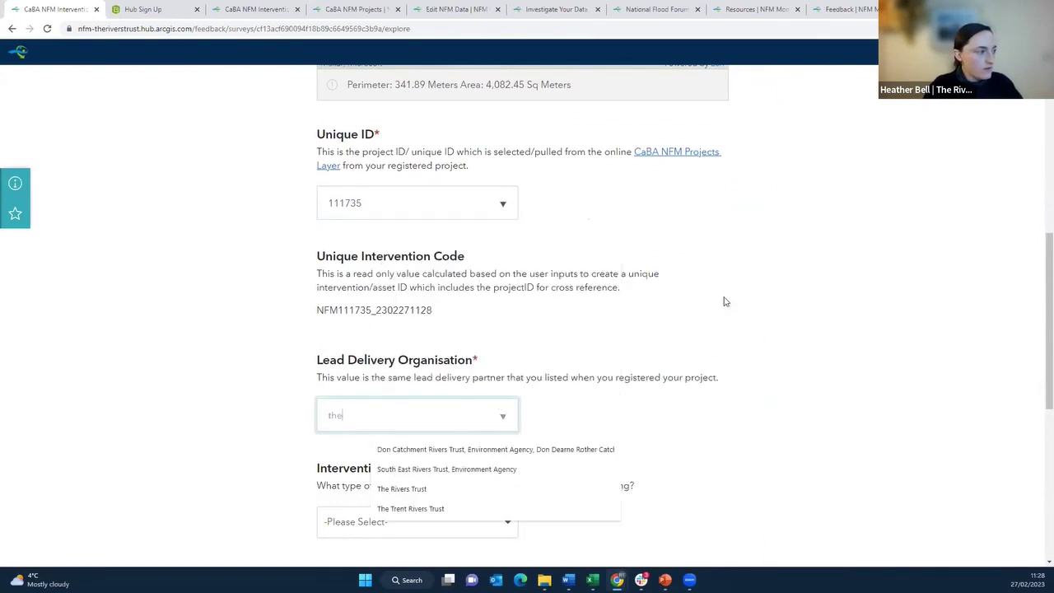
click(434, 489)
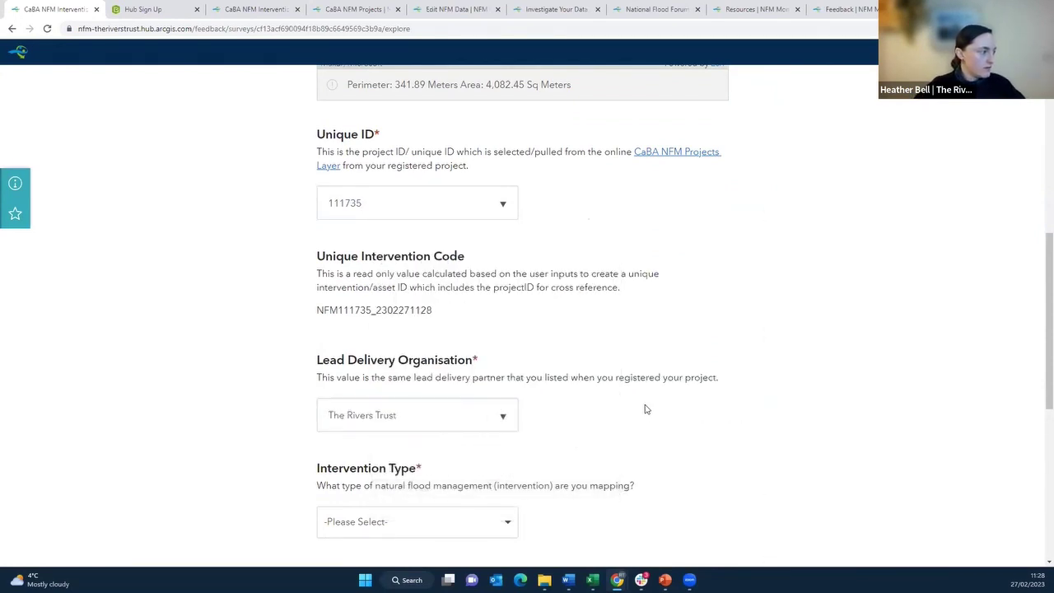
Step: Set the intervention type to Cross-slope woodland
scroll(475, 414, down, 1)
click(468, 411)
scroll(718, 399, down, 2)
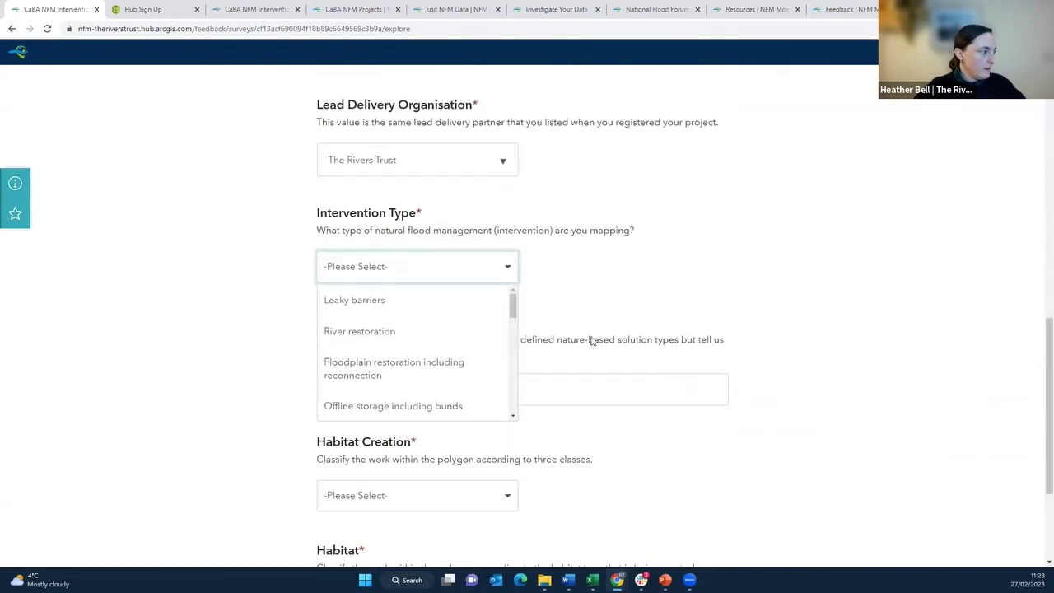
scroll(428, 320, down, 3)
scroll(419, 339, down, 1)
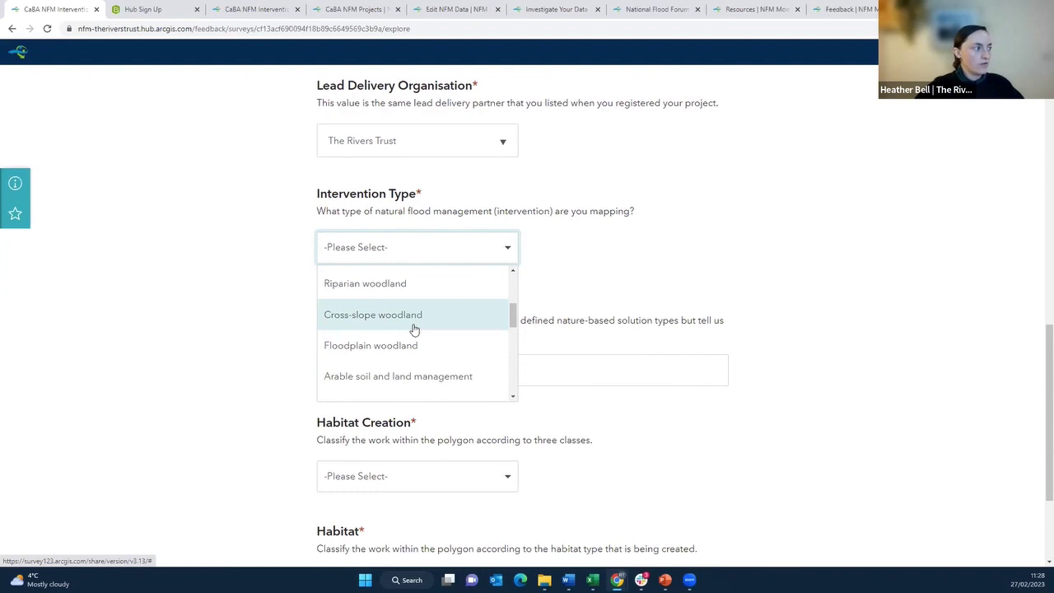
click(414, 329)
Step: Examine the cross-slope woodland explanation and the optional Intervention Description field, leaving the description empty
scroll(640, 319, down, 1)
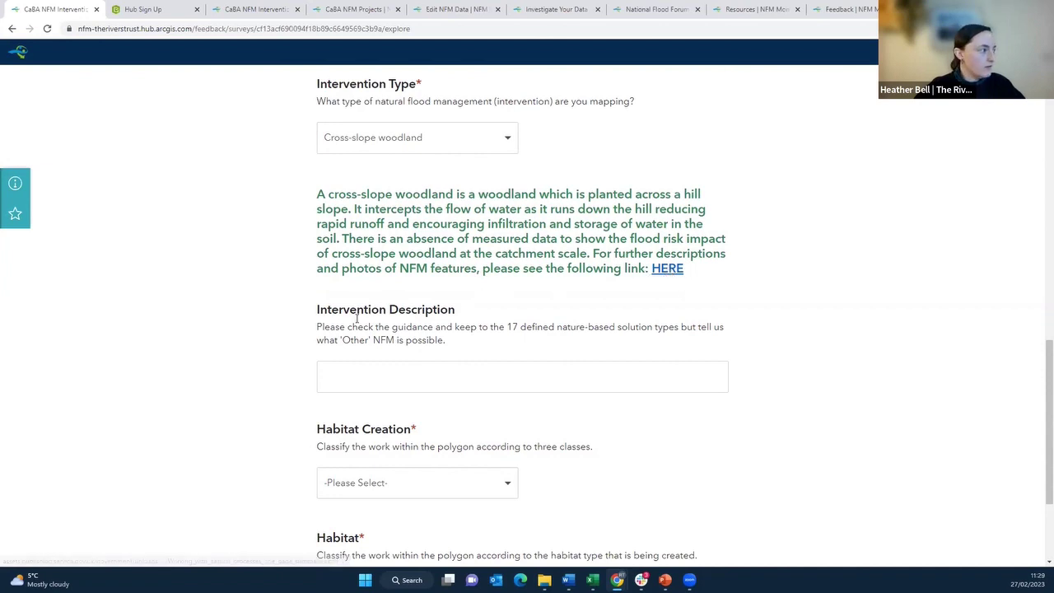
scroll(425, 200, down, 2)
click(425, 370)
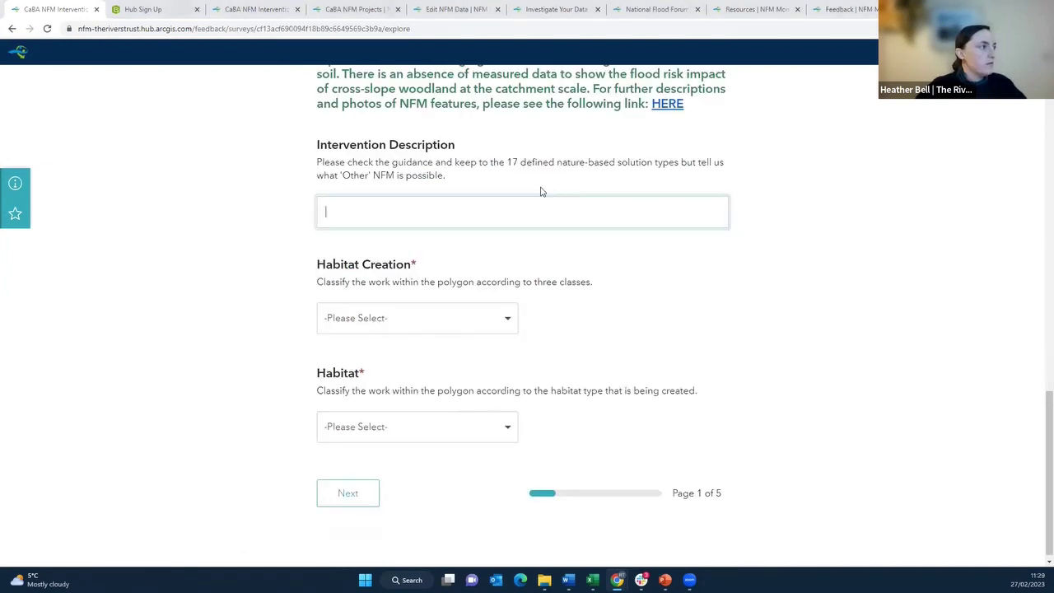
scroll(544, 198, up, 1)
scroll(489, 257, up, 2)
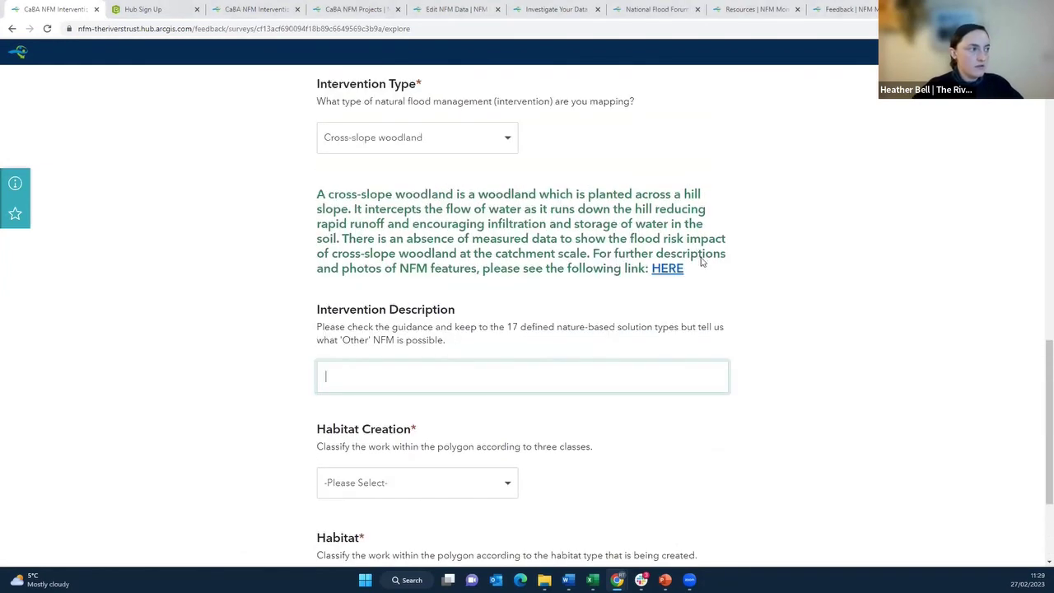
scroll(412, 369, down, 1)
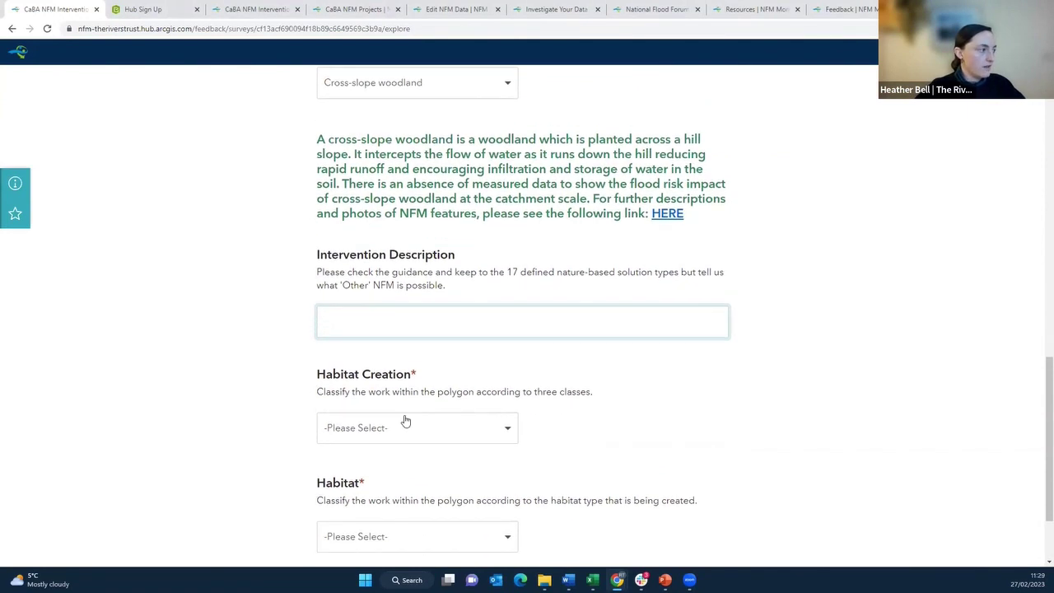
Step: Look through the Habitat Creation classes and classify the work as Creation
click(402, 420)
scroll(695, 368, down, 2)
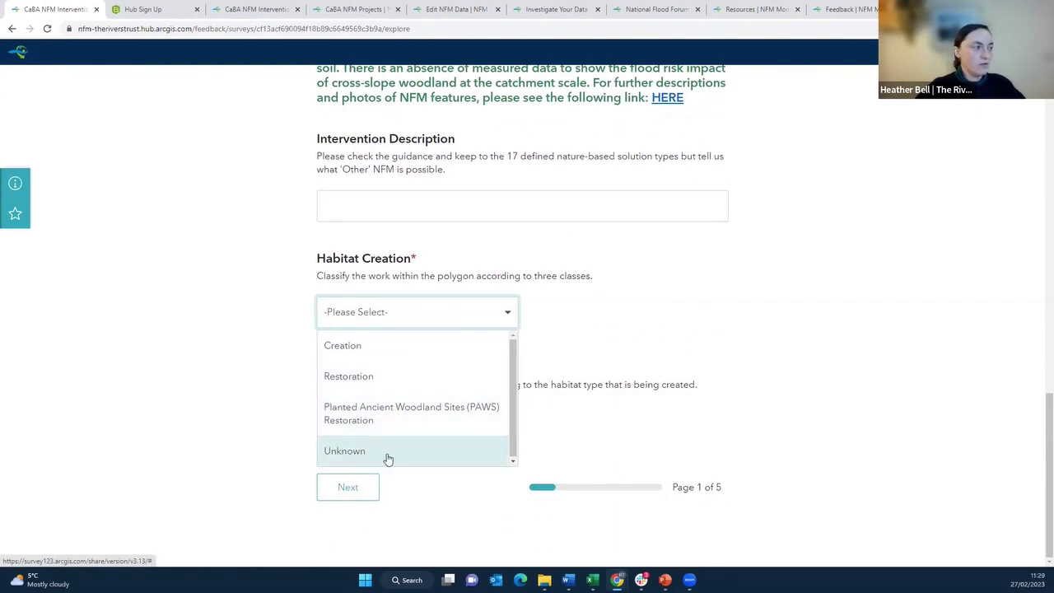
click(677, 306)
click(420, 312)
click(372, 355)
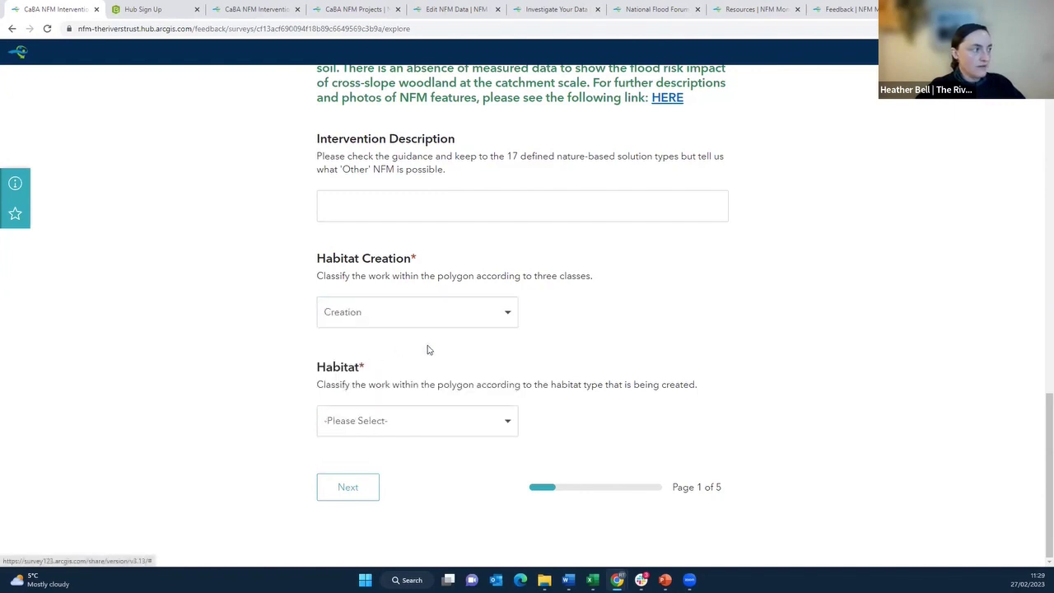
Step: Set the habitat to Lowland mixed deciduous woodland and continue to the survey's General Information page
click(449, 423)
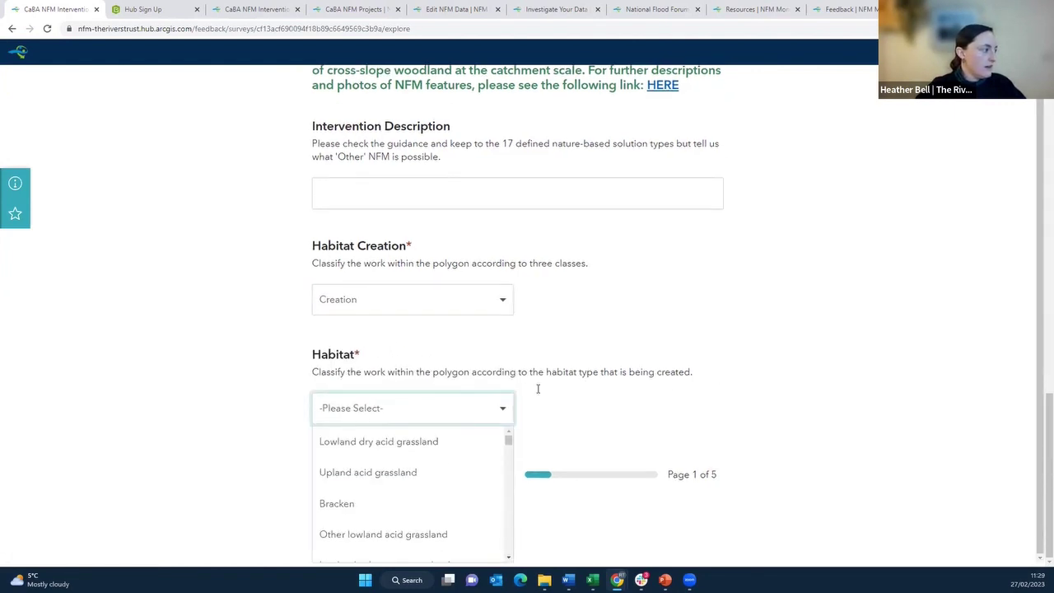
scroll(418, 477, down, 3)
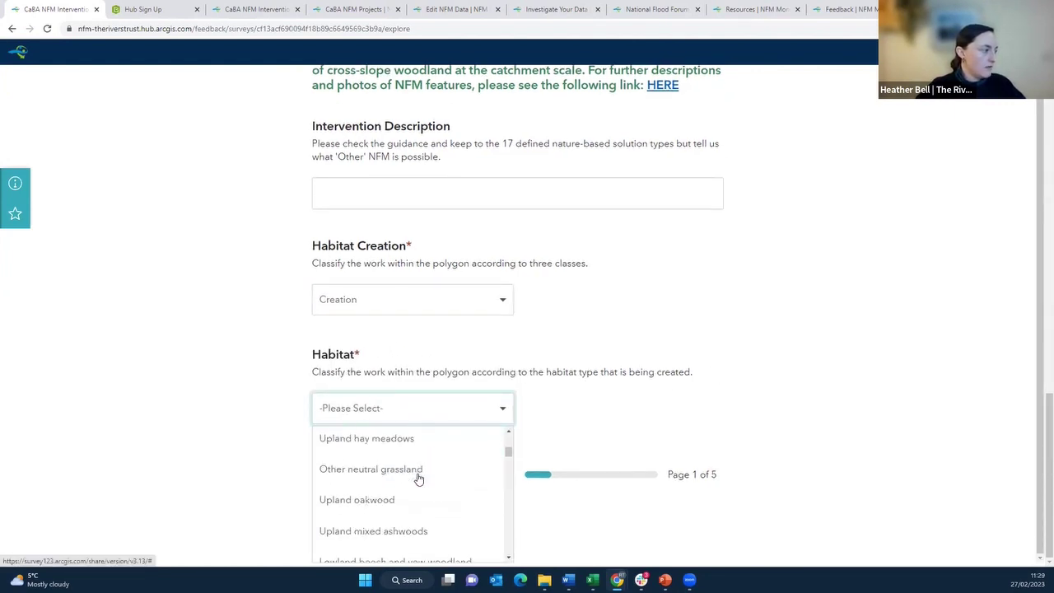
scroll(415, 482, down, 3)
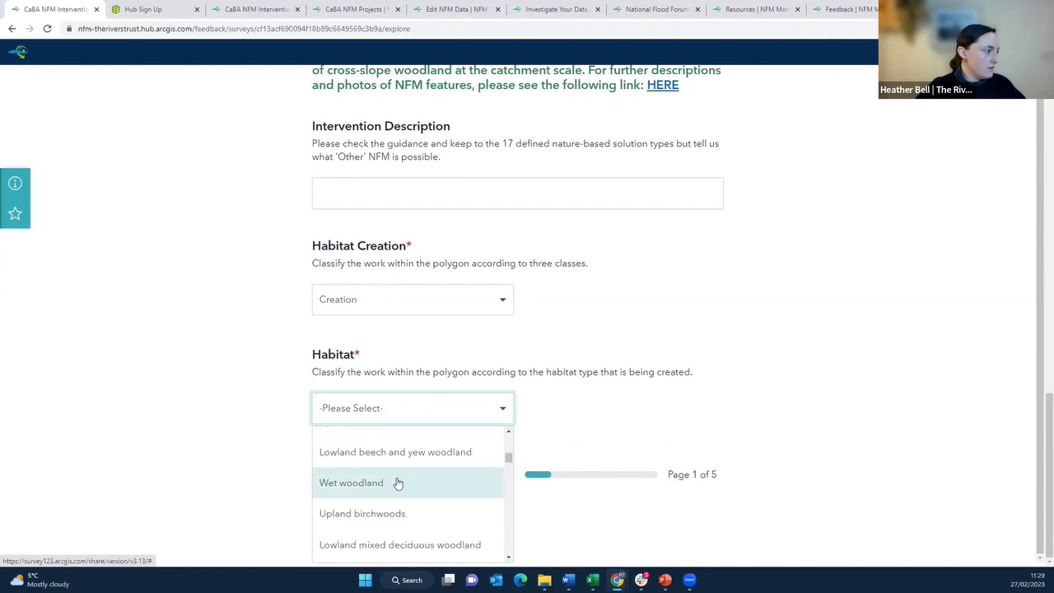
scroll(398, 484, up, 1)
scroll(398, 487, down, 2)
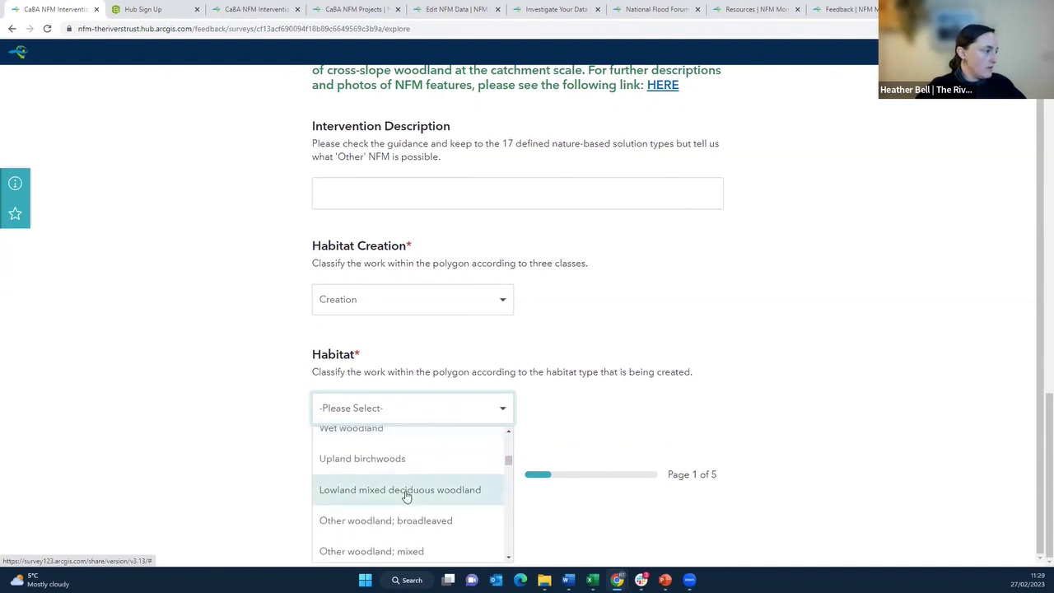
click(405, 493)
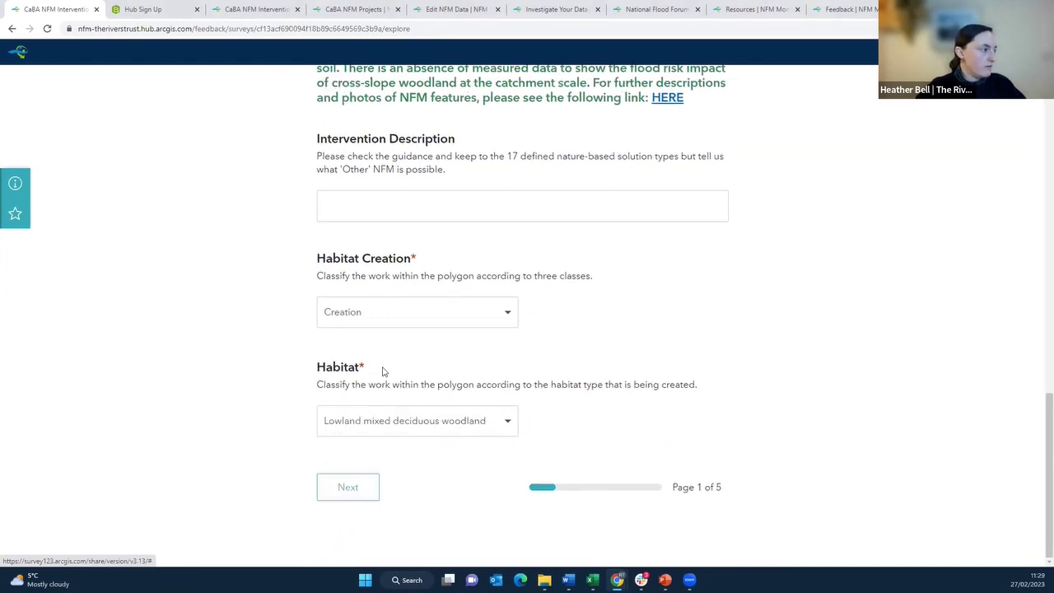
click(347, 487)
scroll(387, 210, up, 2)
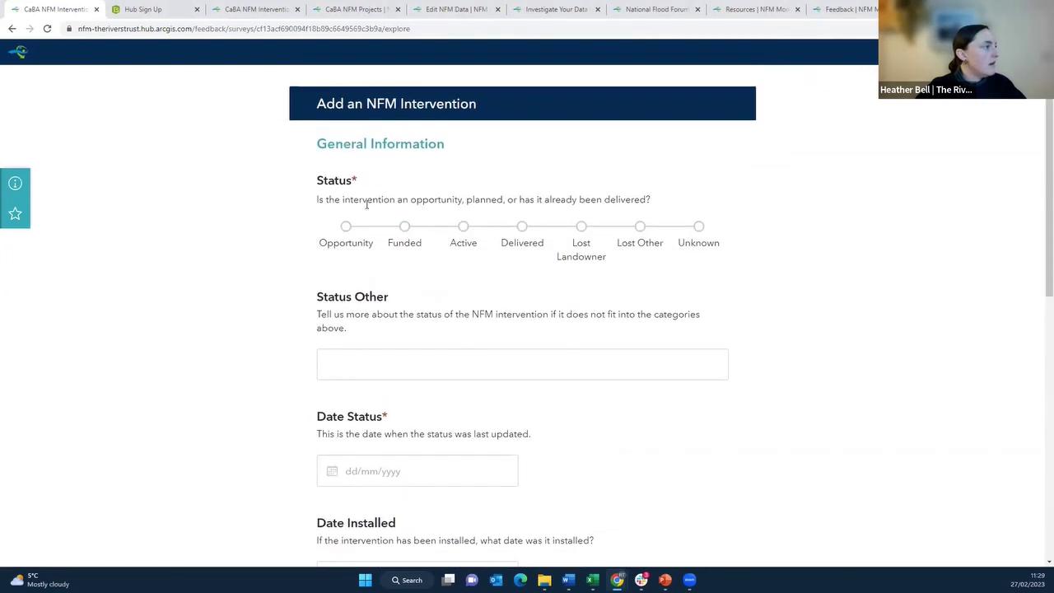
Step: Set the intervention's status to Active and its status date to 27/02/2023, leaving Status Other empty
click(463, 231)
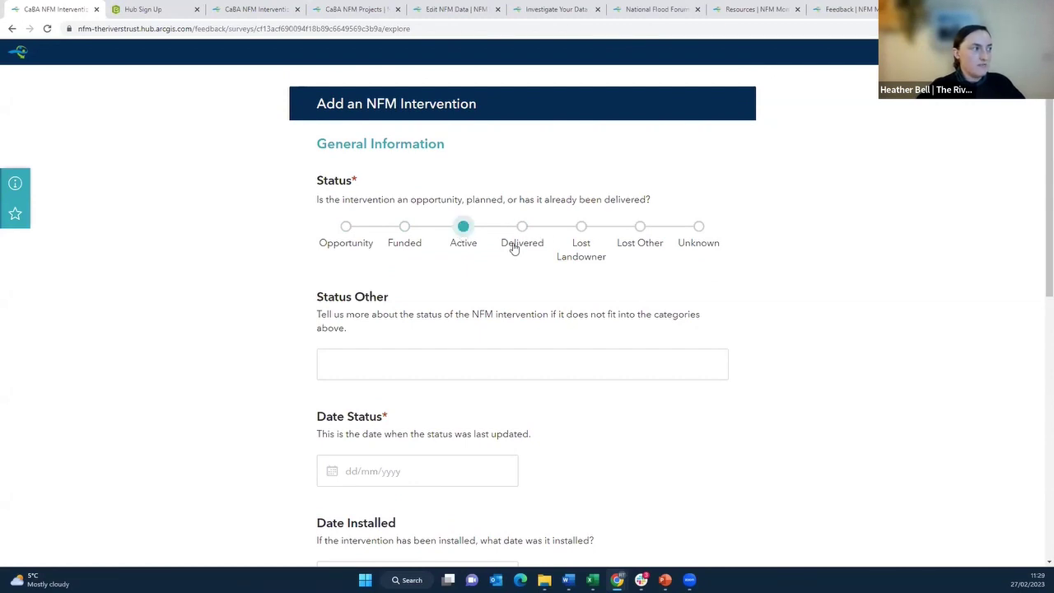
click(400, 359)
scroll(501, 395, down, 1)
click(395, 414)
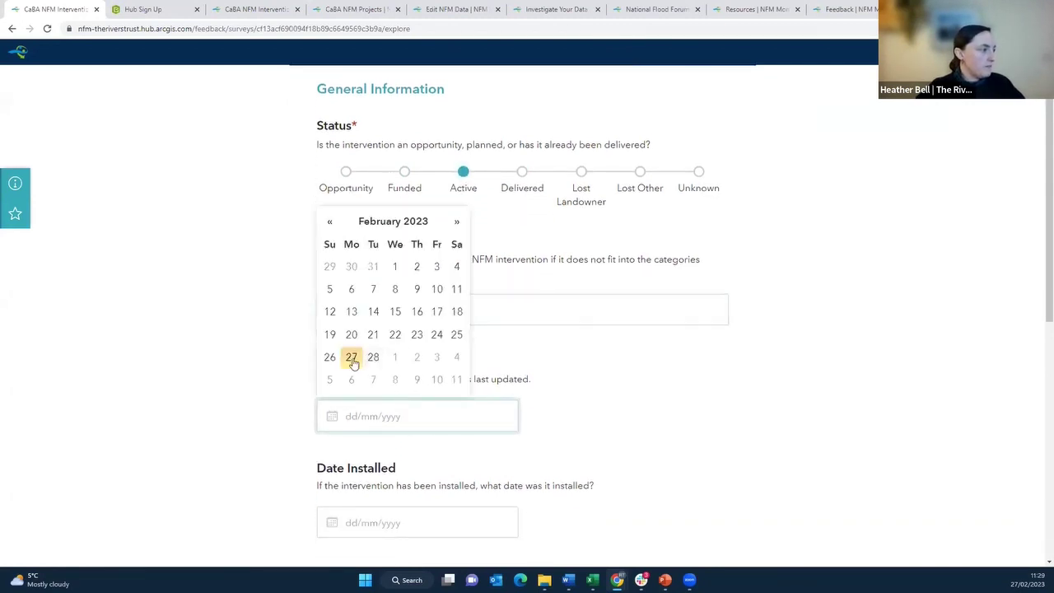
click(351, 362)
Step: Leave the installation date, the three photos and both cost fields empty and continue to the Project Benefits page
scroll(494, 395, down, 2)
click(411, 352)
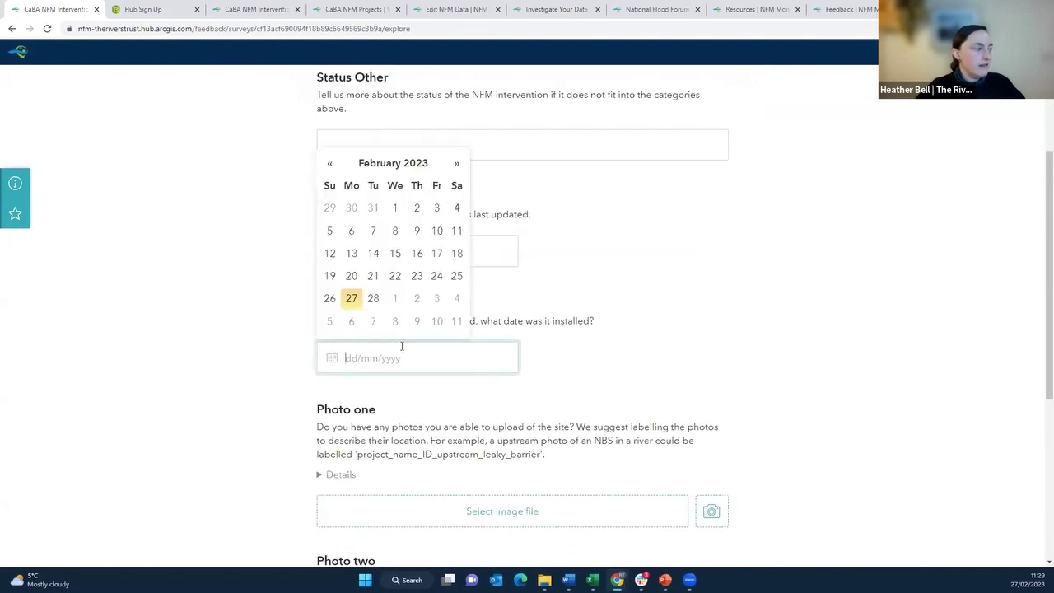
click(438, 303)
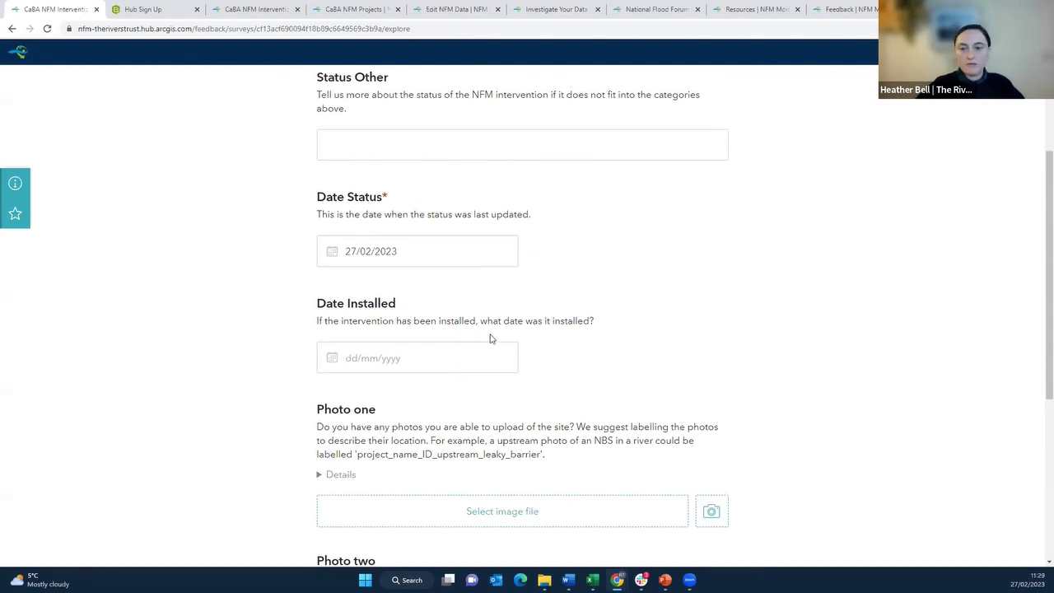
scroll(543, 344, down, 1)
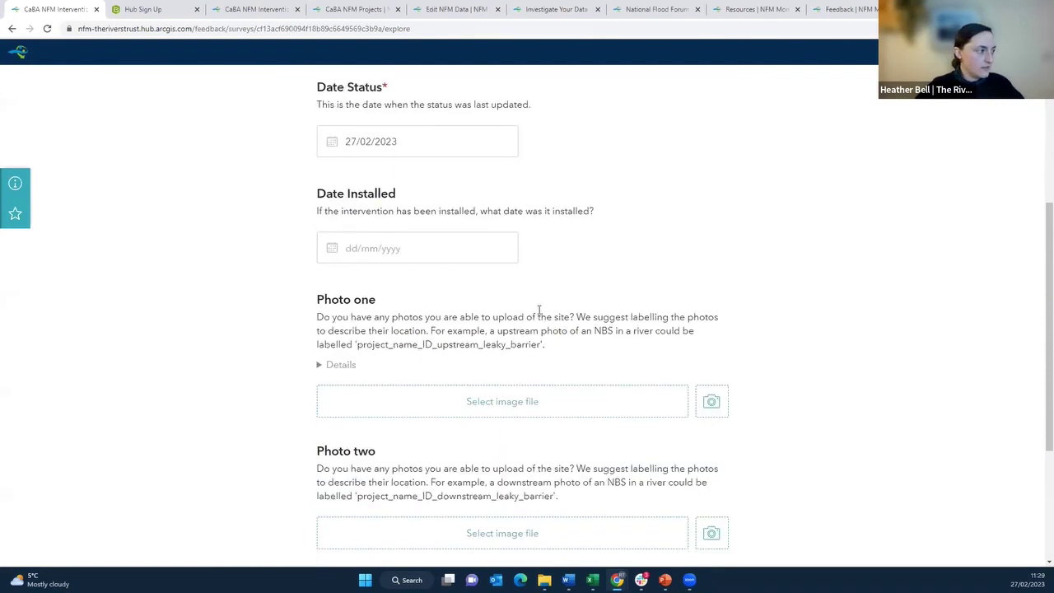
scroll(523, 296, down, 1)
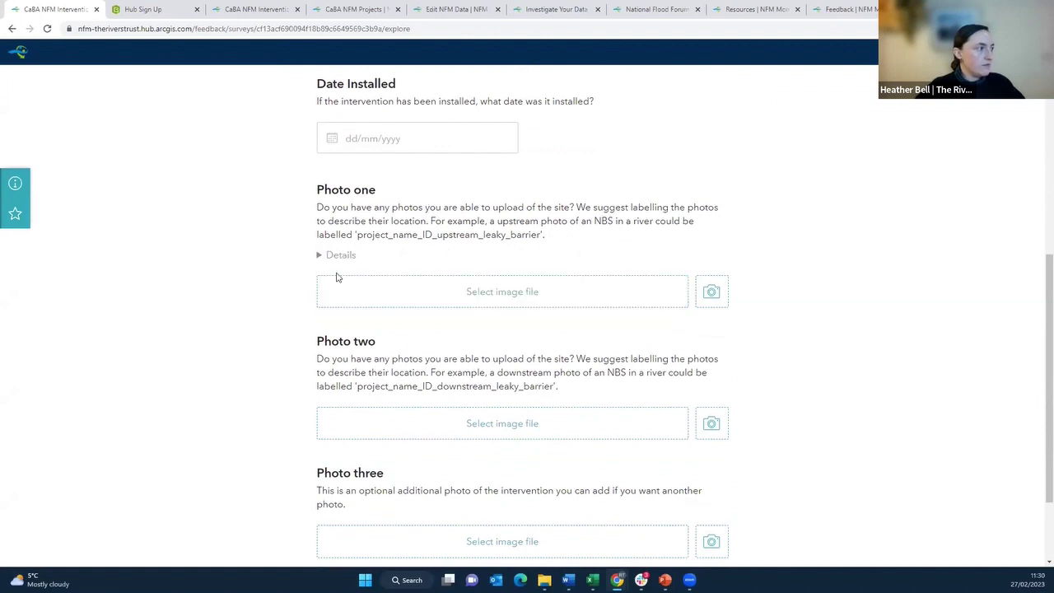
scroll(486, 333, down, 1)
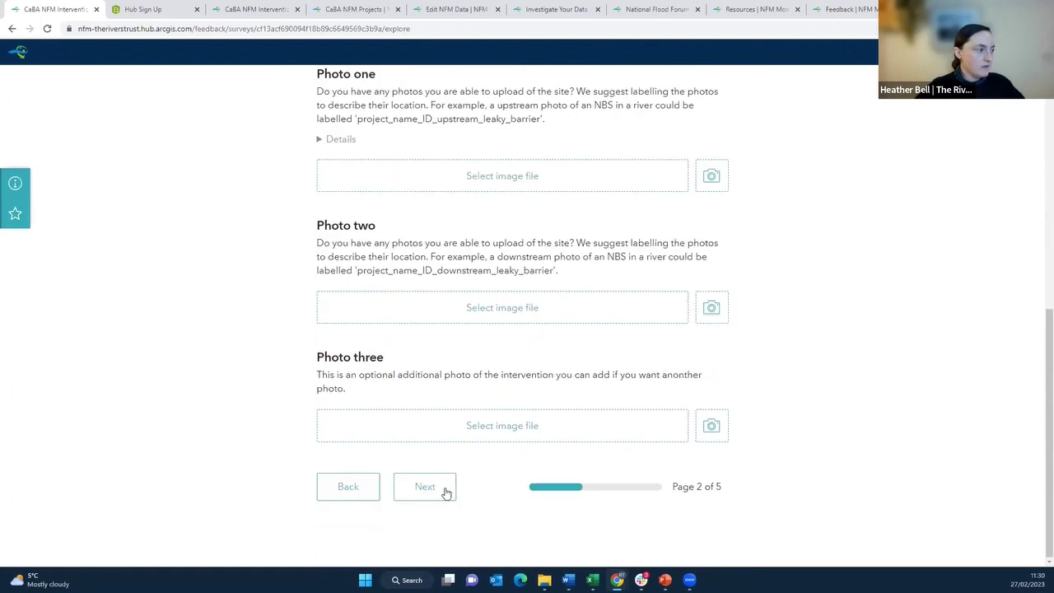
click(436, 493)
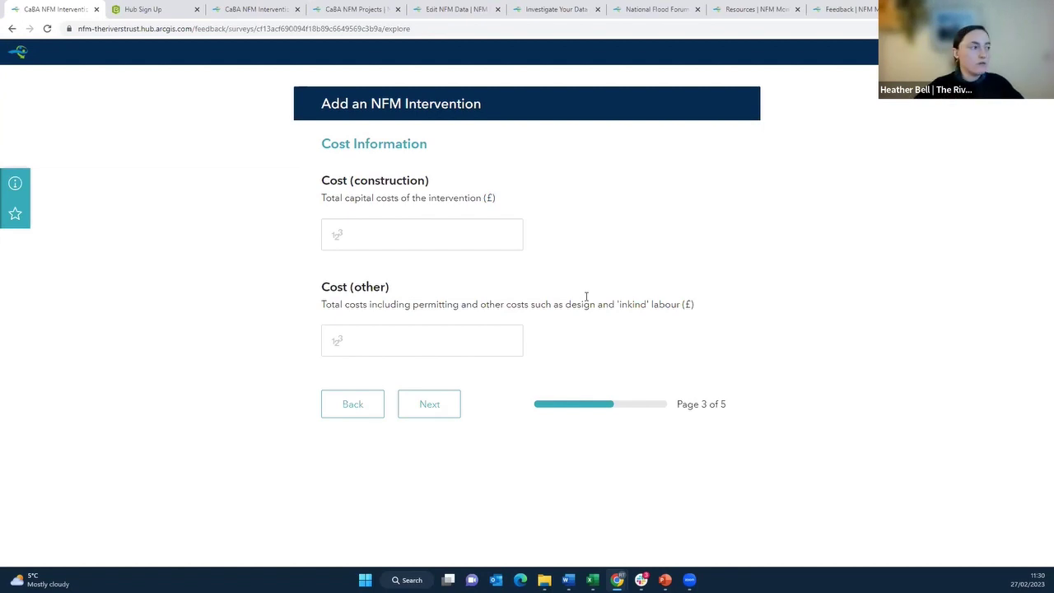
click(427, 403)
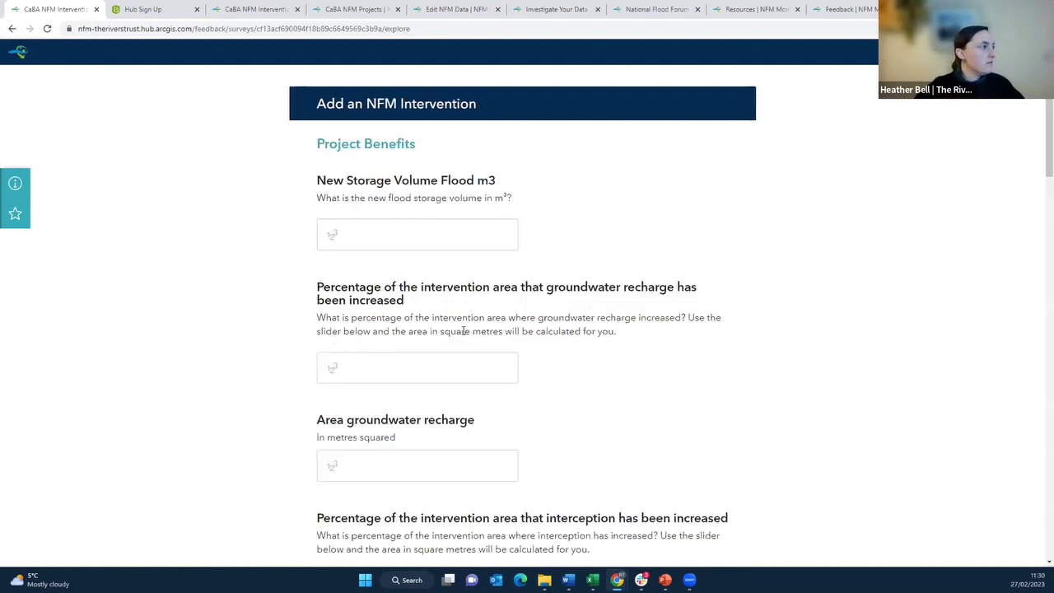
Step: Set the new flood storage volume to 10000 m³ and the percentage of area with increased groundwater recharge to 70
click(429, 238)
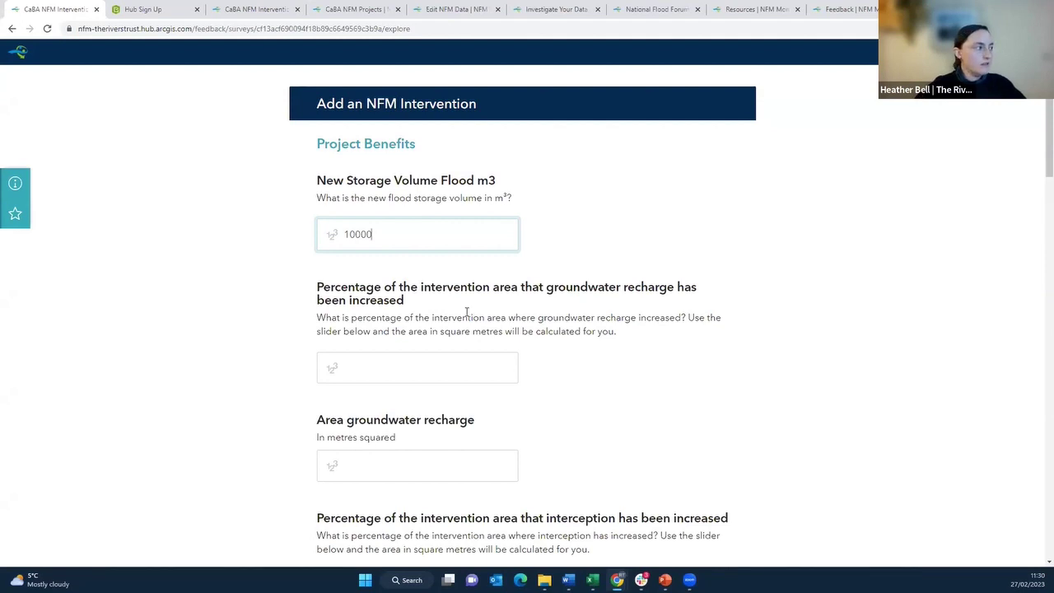
click(424, 359)
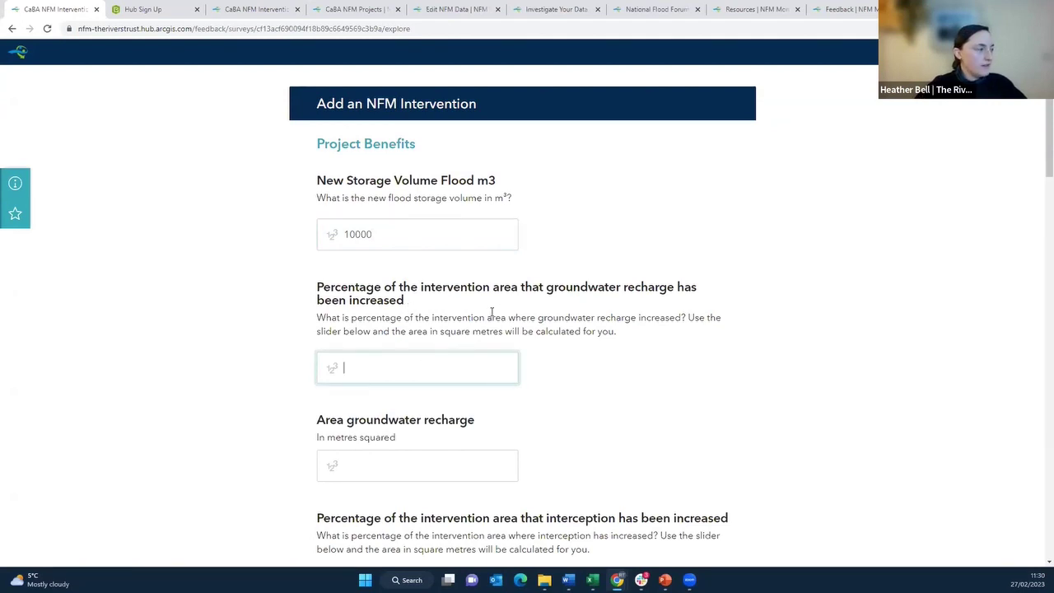
scroll(491, 312, down, 1)
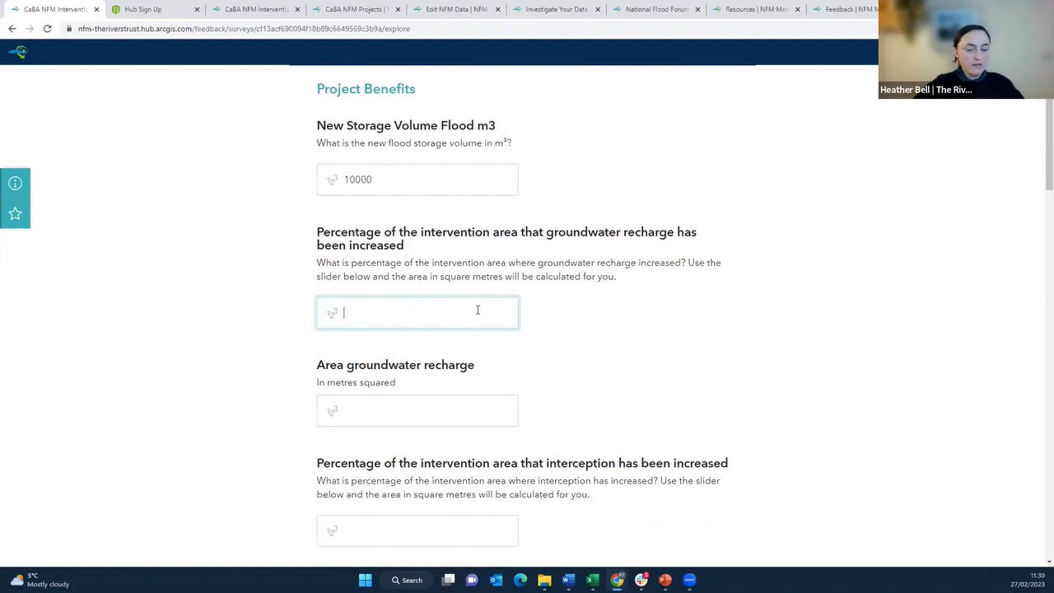
text(70)
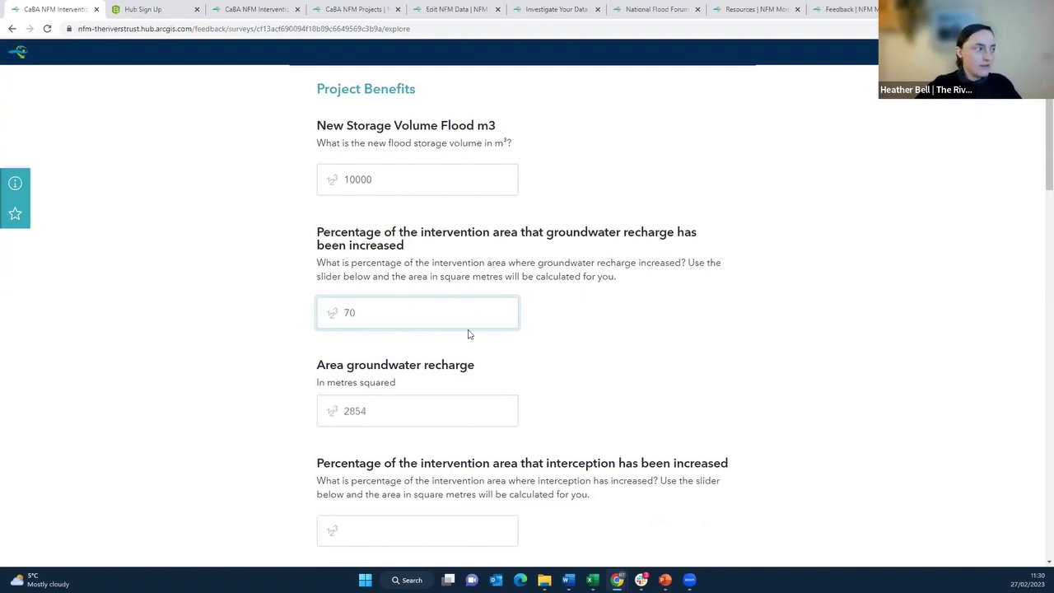
click(418, 405)
Step: Set the percentage of area with increased interception to 50 and the percentage with increased roughness to 60
scroll(470, 329, down, 1)
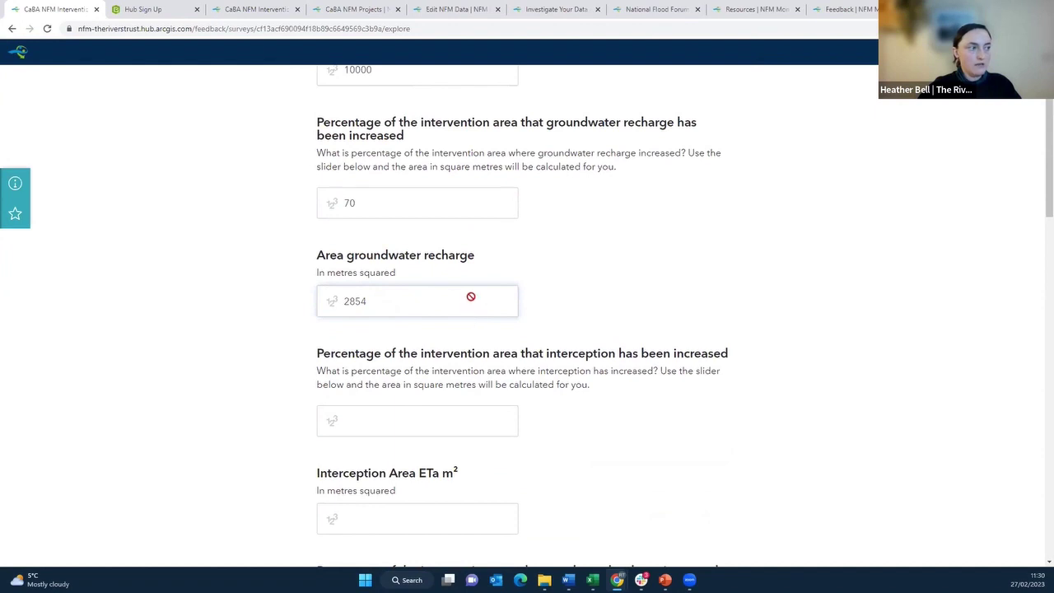
scroll(417, 369, down, 1)
click(420, 367)
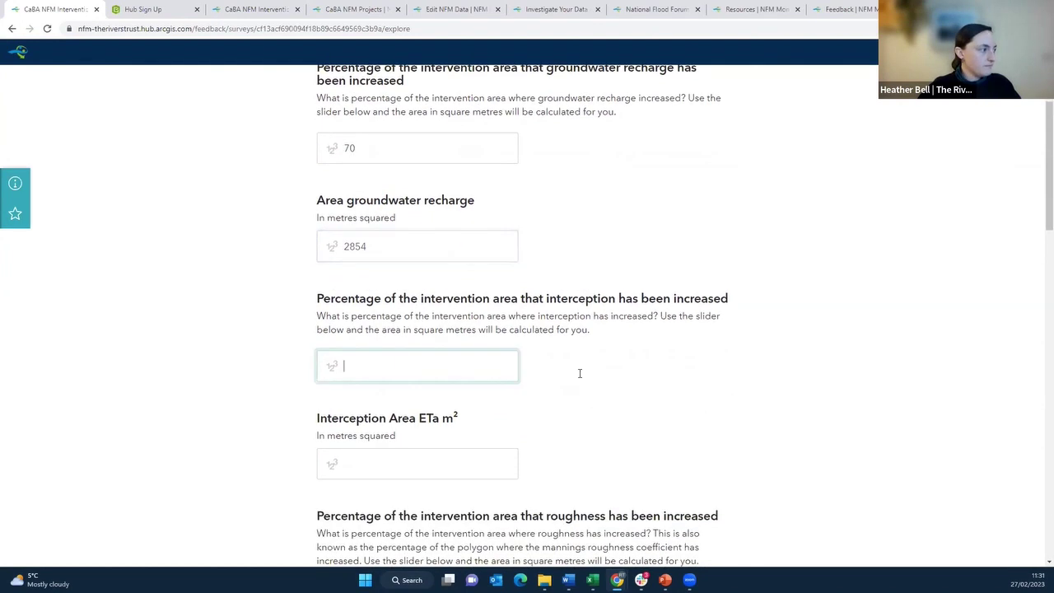
text(50)
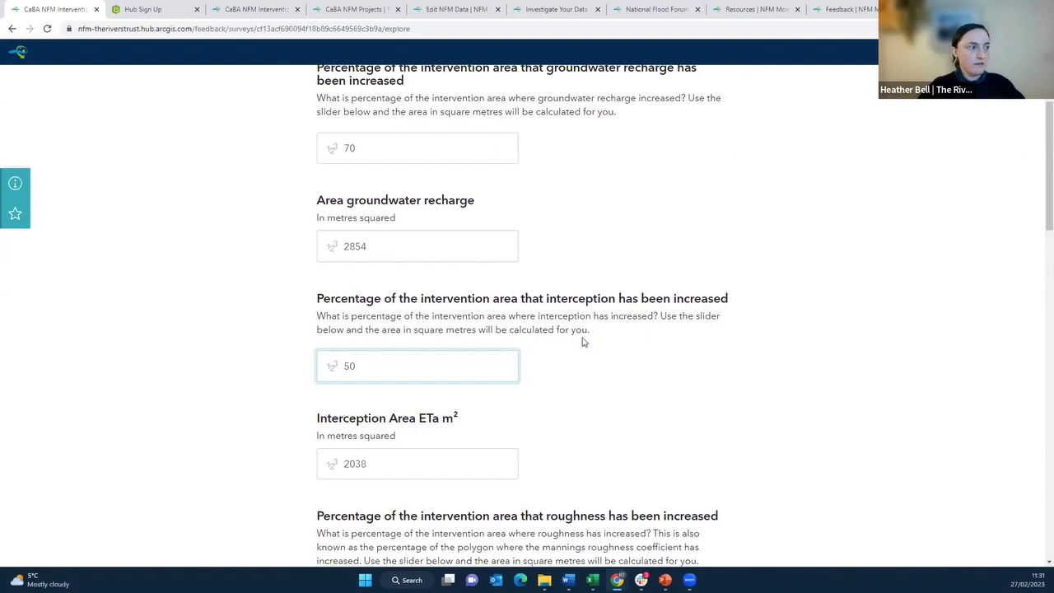
scroll(550, 357, down, 3)
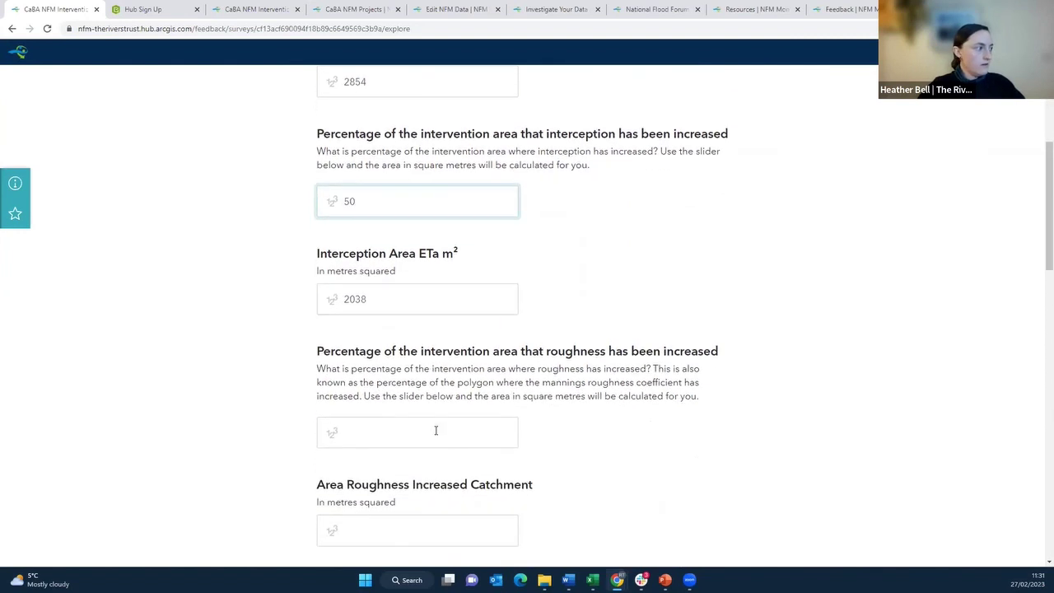
click(438, 436)
text(60)
Step: Set the percentage of habitat created or improved to 70 and answer Yes to the habitat being within the LNRS
scroll(480, 418, down, 4)
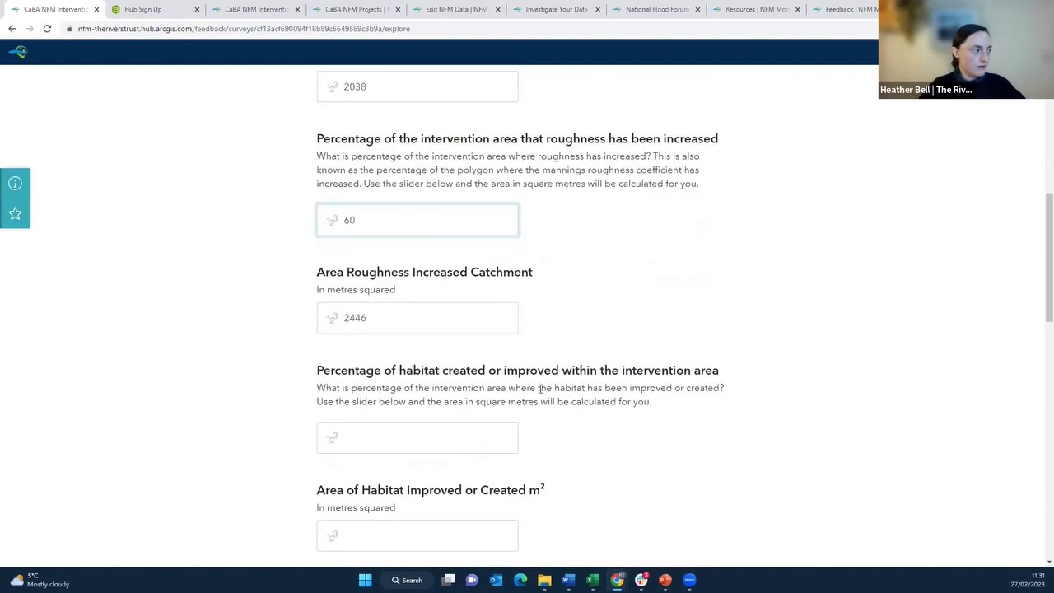
click(464, 428)
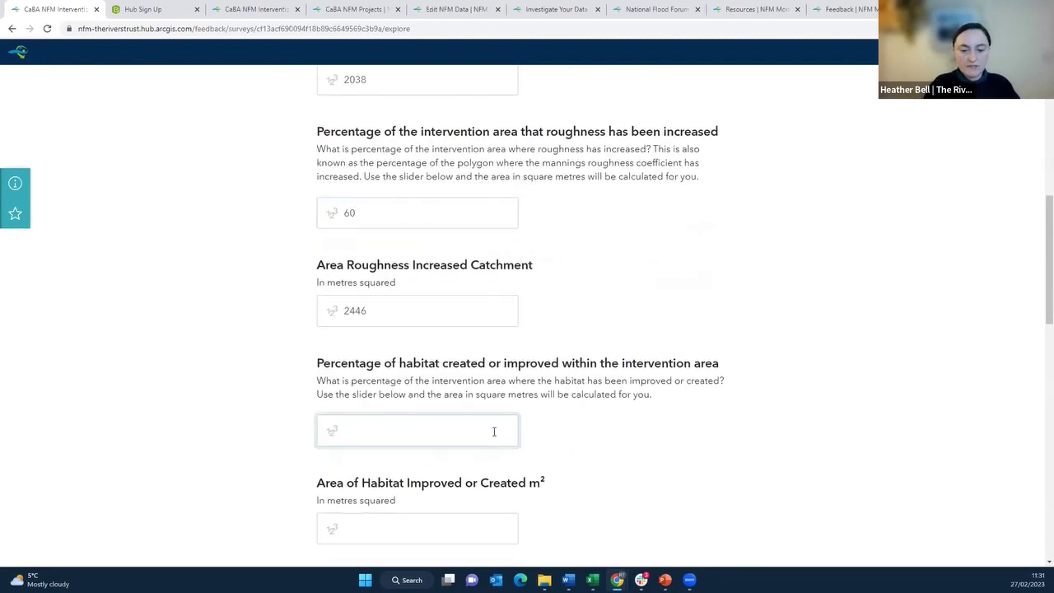
text(70)
scroll(493, 426, down, 3)
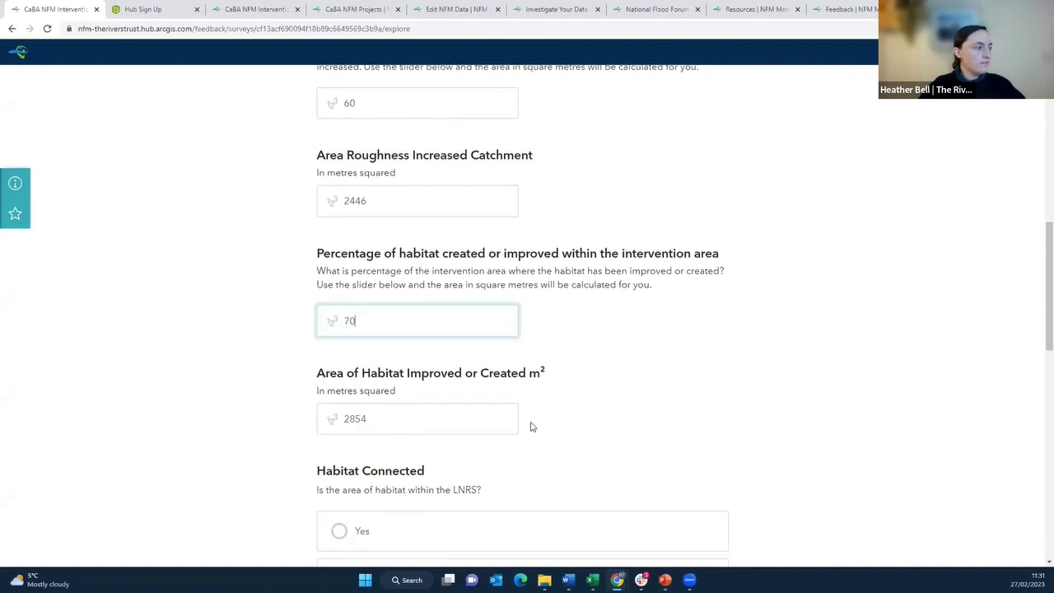
scroll(491, 418, down, 1)
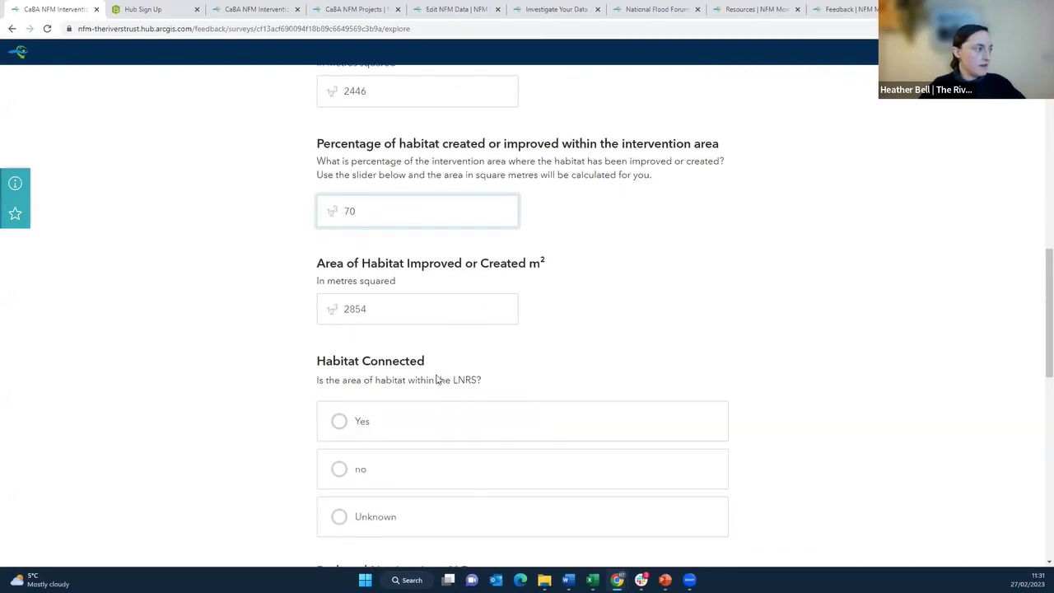
scroll(441, 346, down, 1)
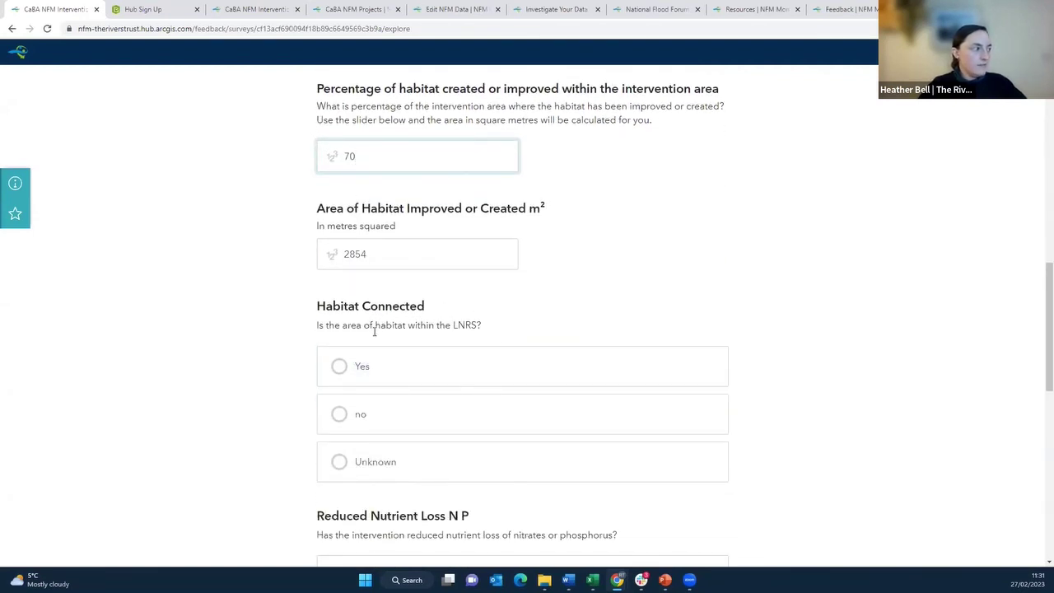
click(340, 368)
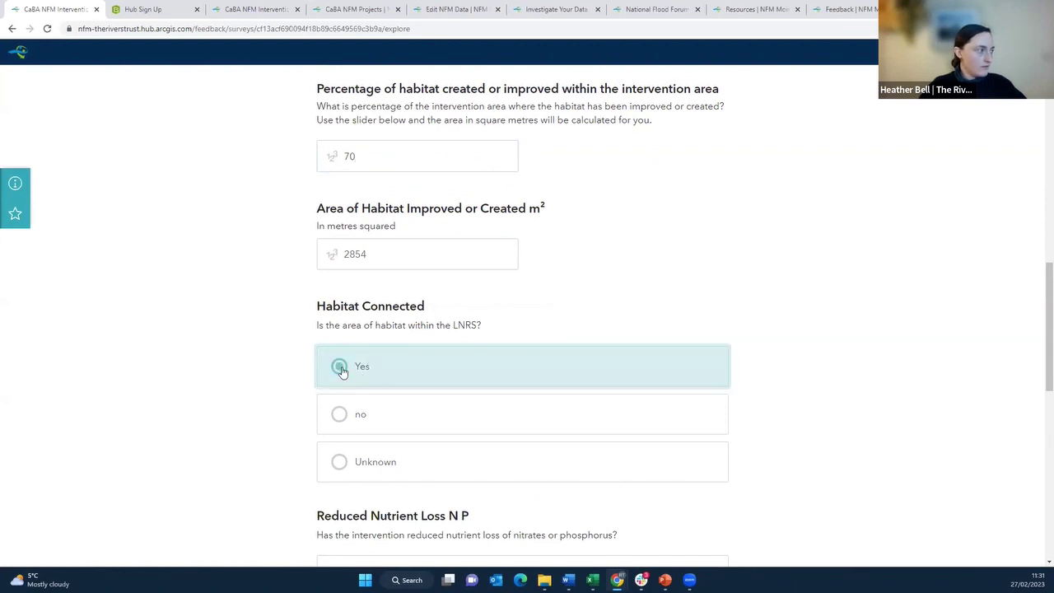
Step: Answer No to reduced nutrient loss of nitrates or phosphorus and Yes to reduced erosion or captured sediment
scroll(879, 290, down, 4)
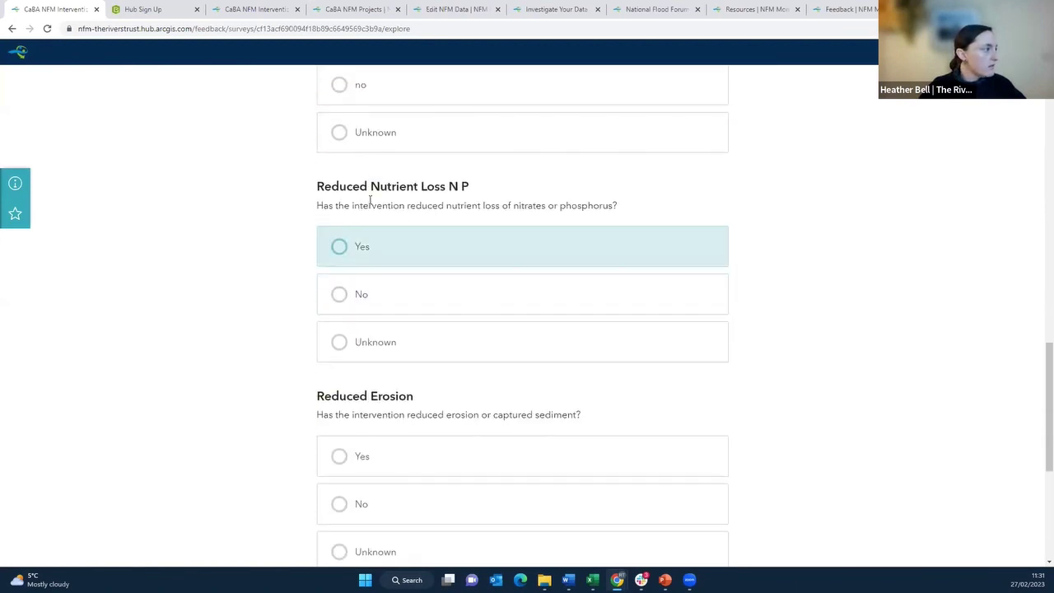
click(339, 295)
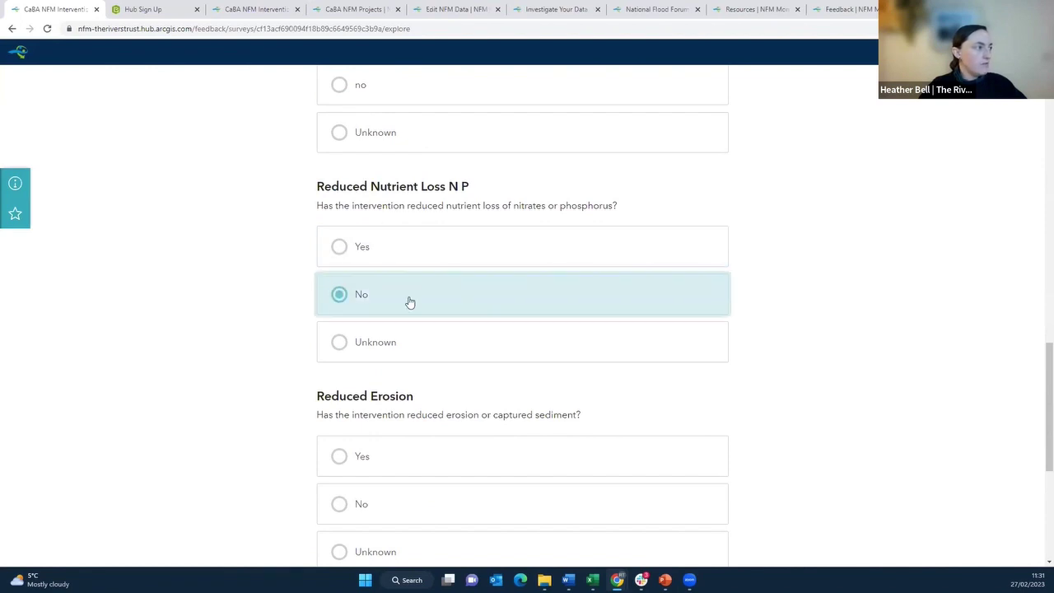
scroll(790, 222, down, 2)
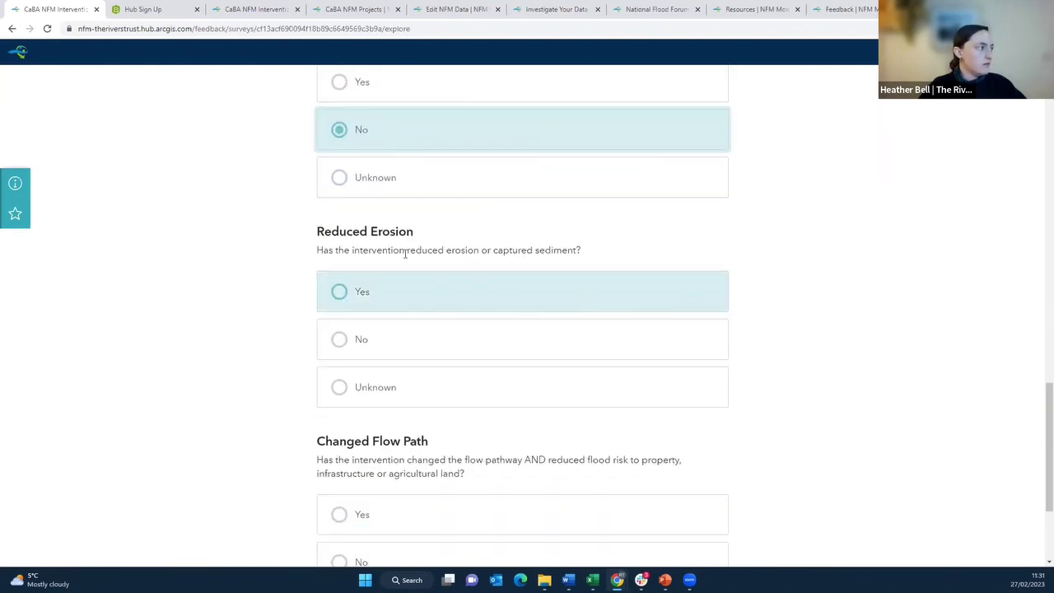
click(338, 296)
Step: Answer Yes to the changed flow path question and continue to the Further Comments page, leaving the comments empty
scroll(810, 275, down, 1)
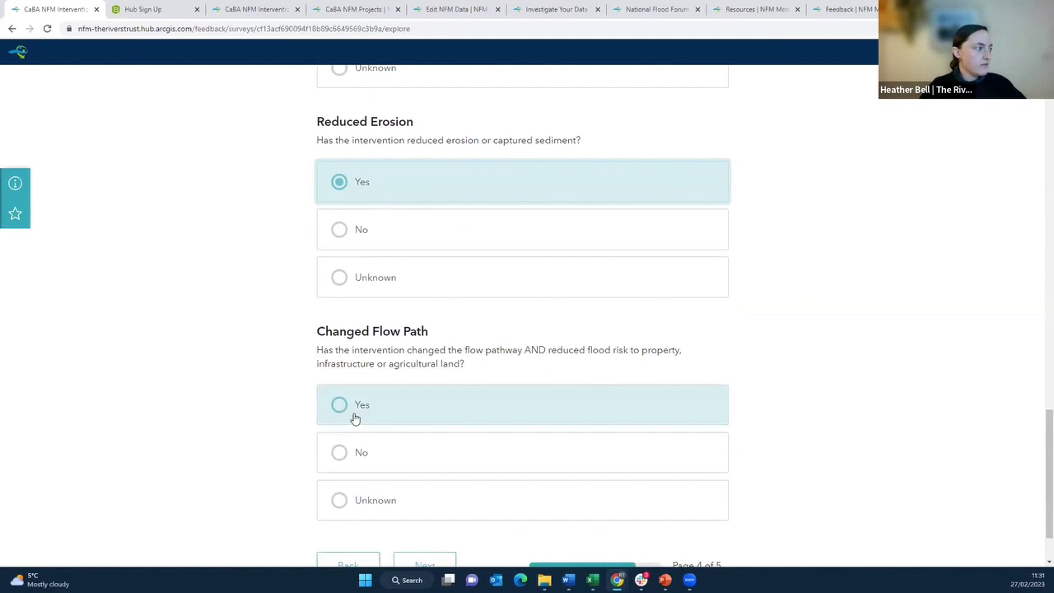
click(338, 404)
scroll(443, 516, down, 1)
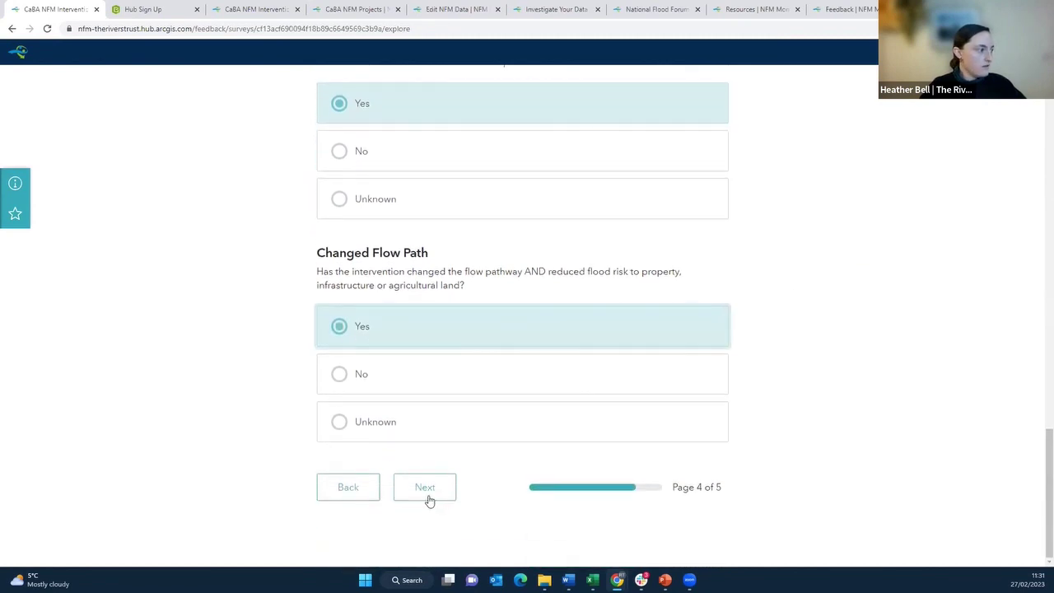
click(428, 497)
click(457, 231)
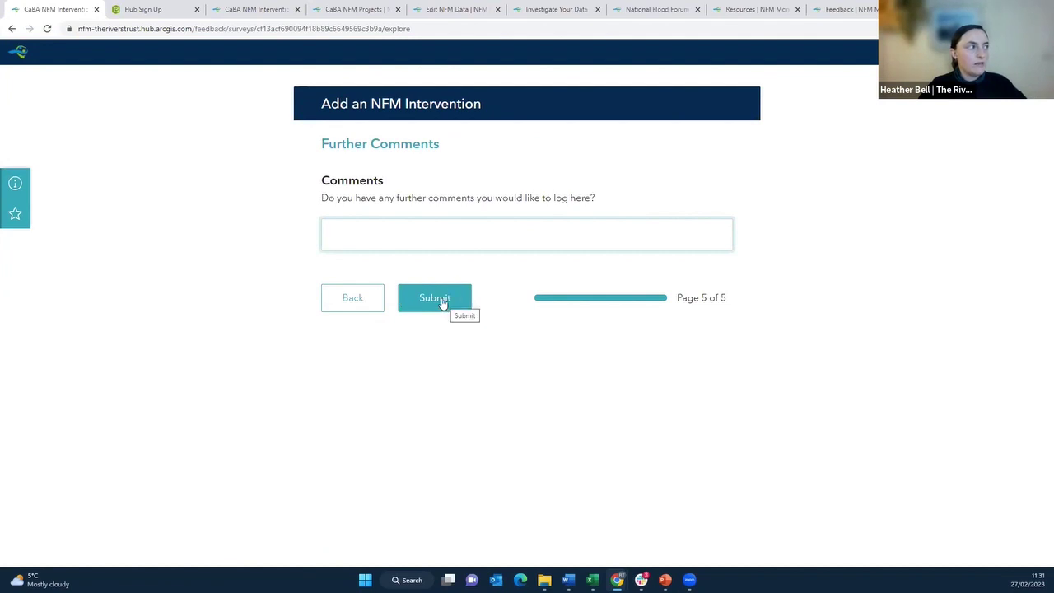